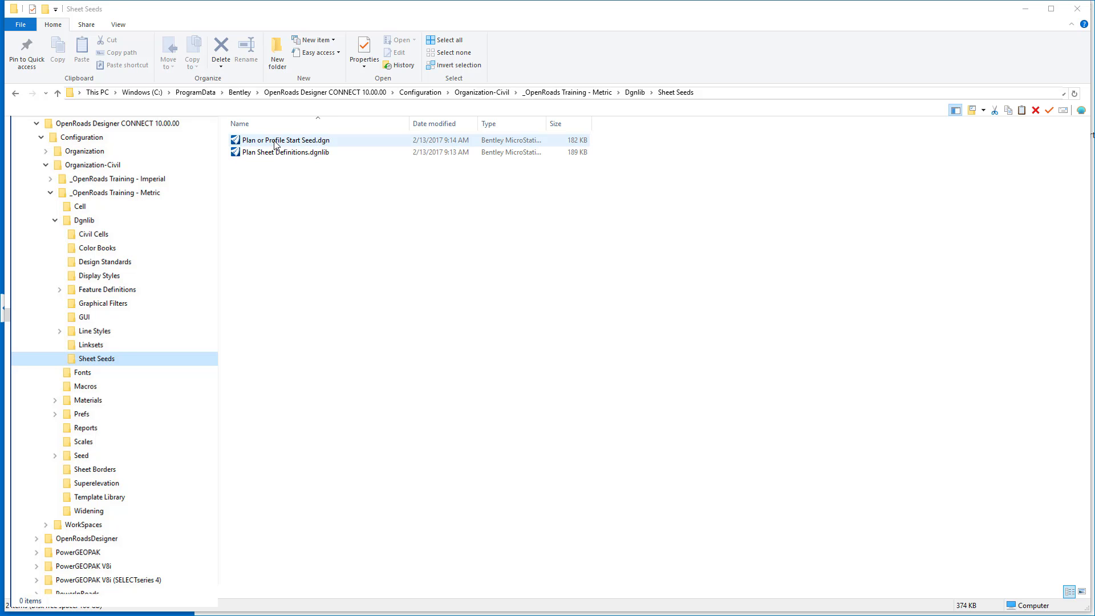
Duplicate Plan or Profile Start Seed.dgn within the Sheet Seeds folder.
right_click(274, 145)
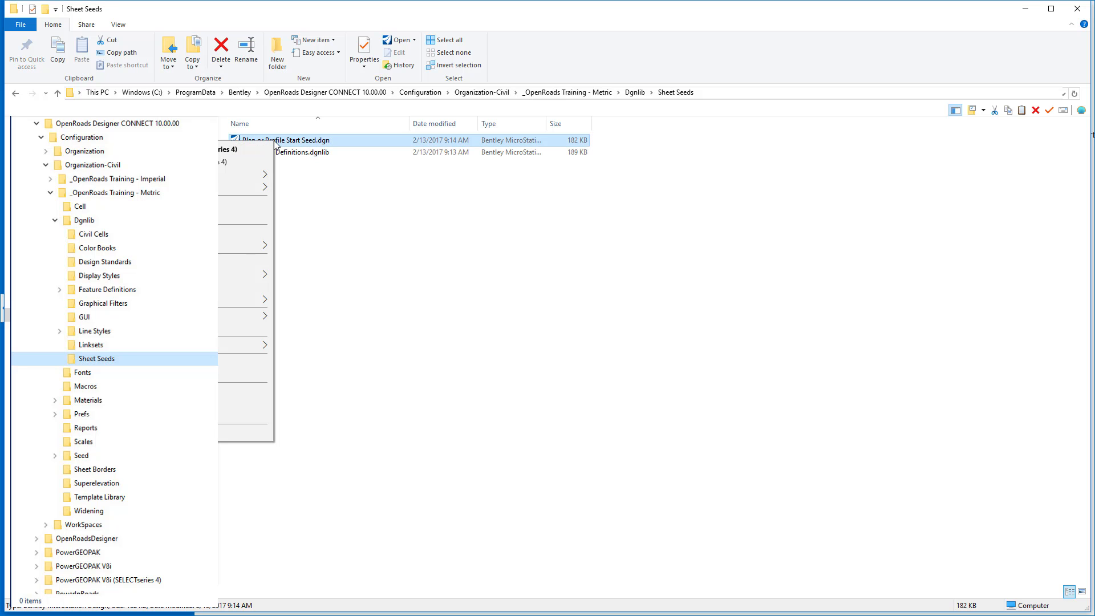
left_click(245, 375)
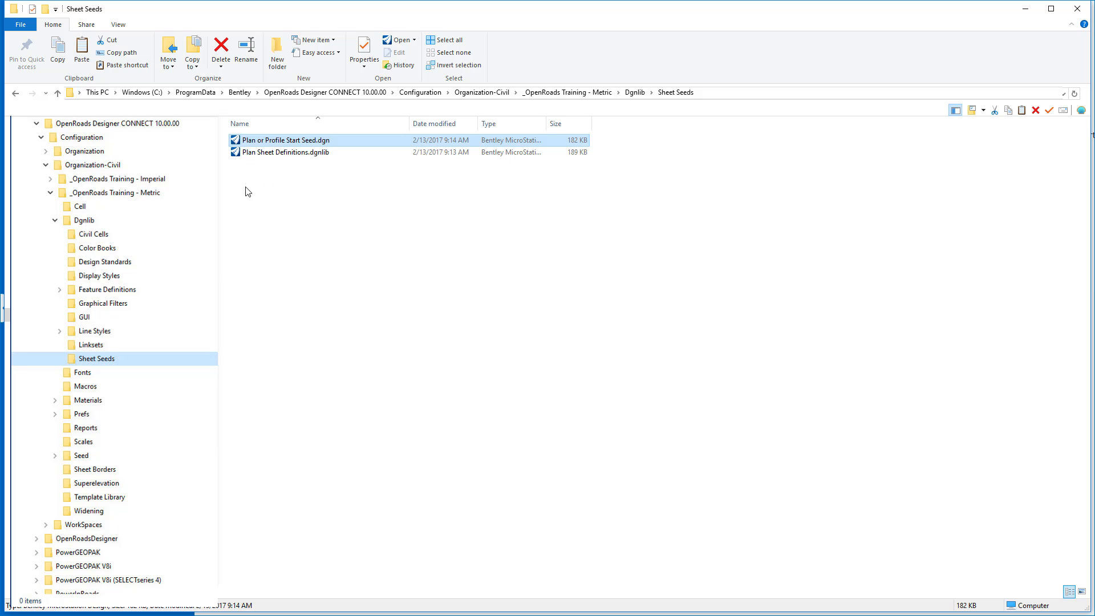
right_click(243, 178)
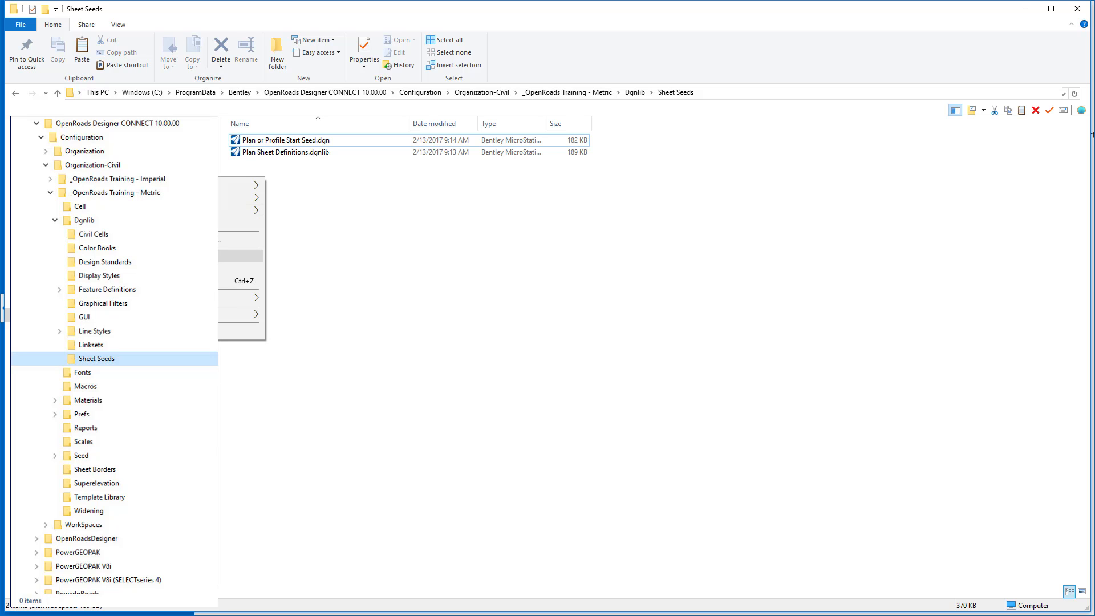
left_click(241, 256)
Rename the copied seed file as Plan Plan Sheet Definitions.dgnlib.
right_click(268, 140)
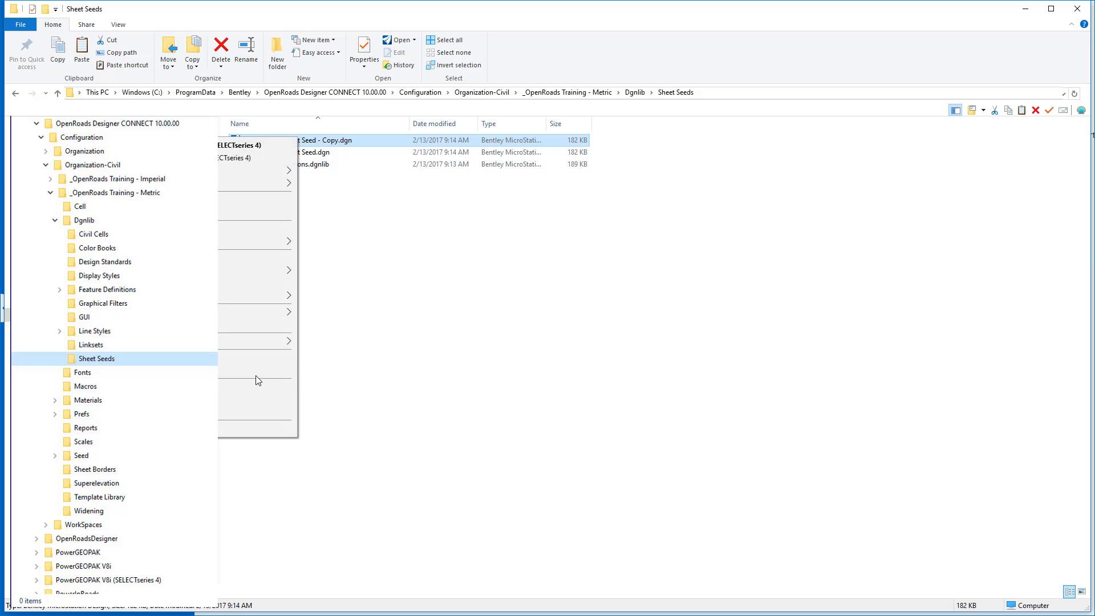
left_click(220, 414)
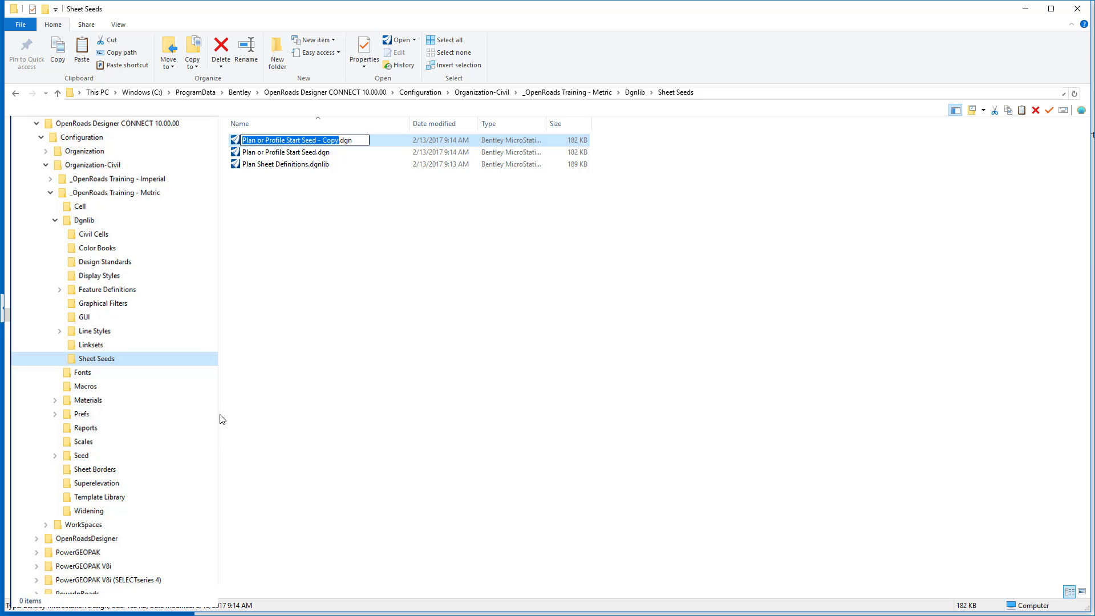
type("Plan")
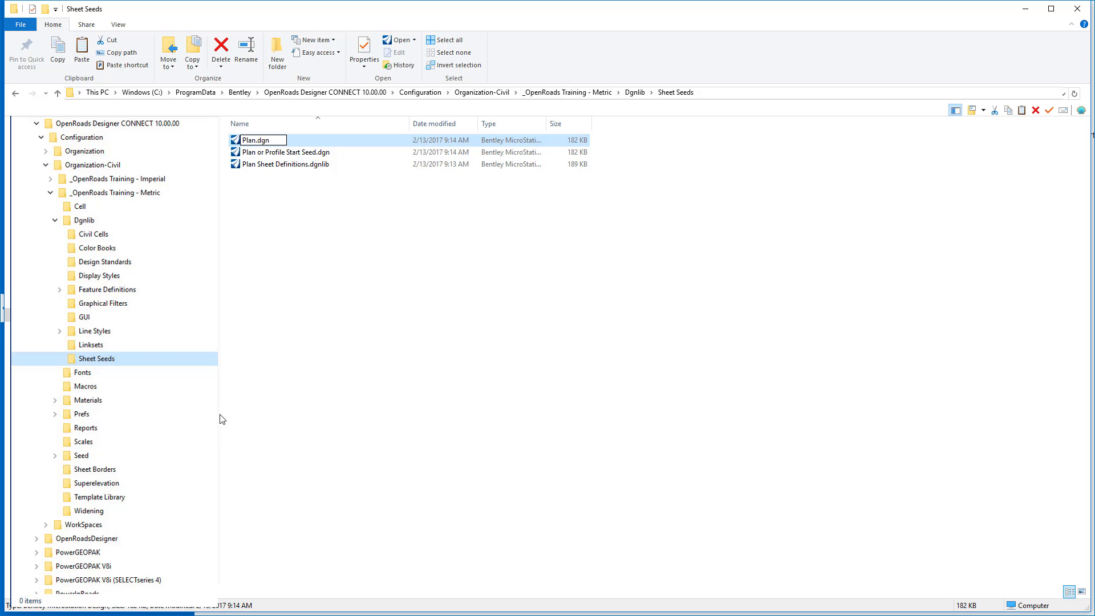
type(" - Plan.dgnlib")
key("Return")
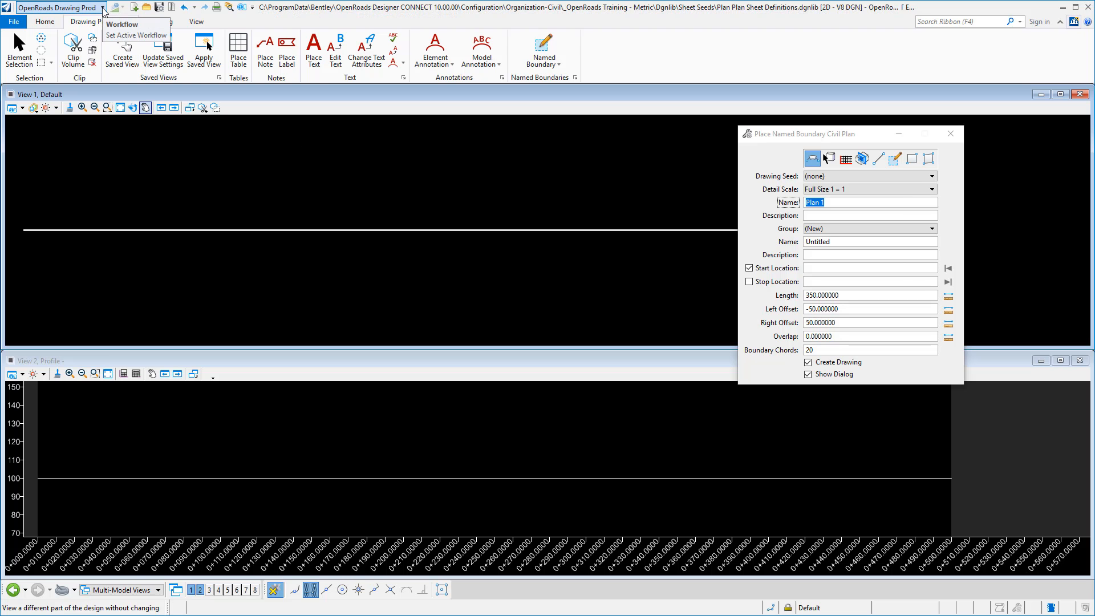
In the OpenRoads Drawing Production workflow, set up a civil plan named boundary called A1 Plan - Plan with a 1:500 detail scale.
left_click(103, 11)
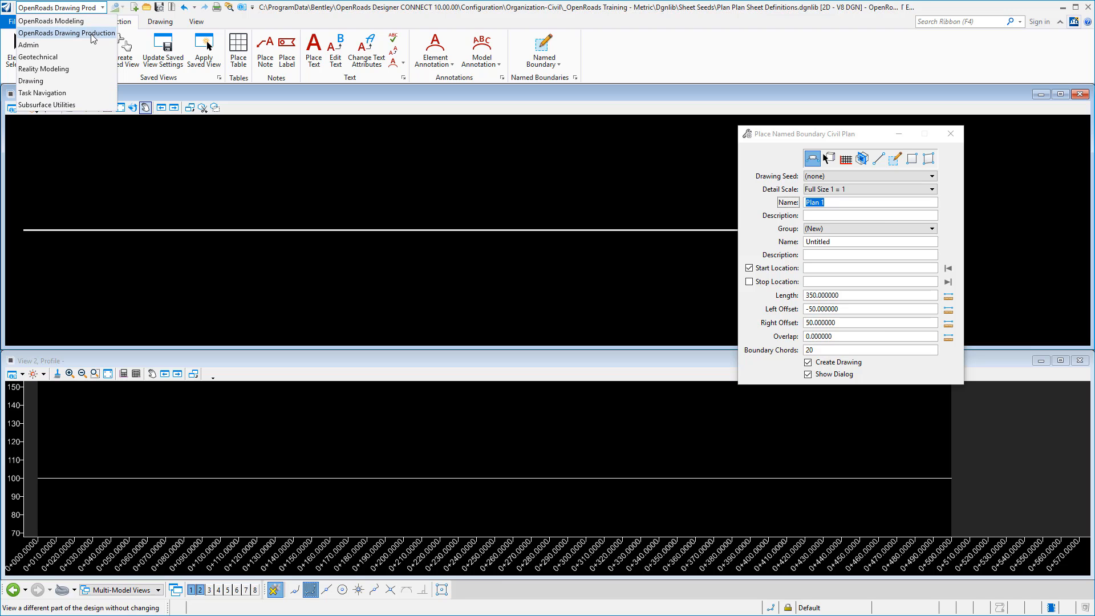
left_click(92, 38)
left_click(544, 48)
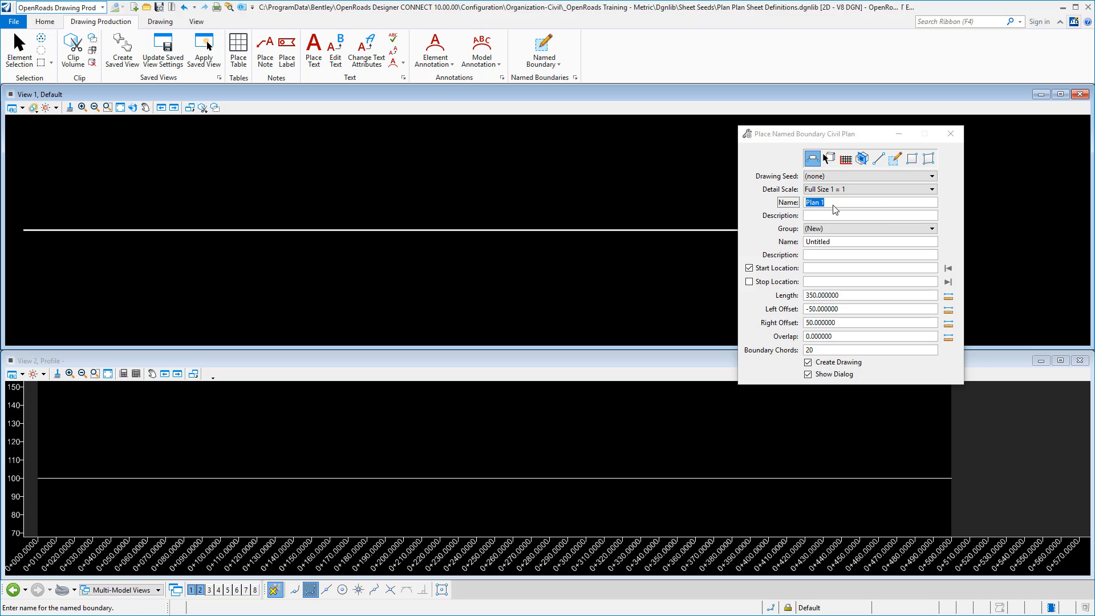
left_click(846, 188)
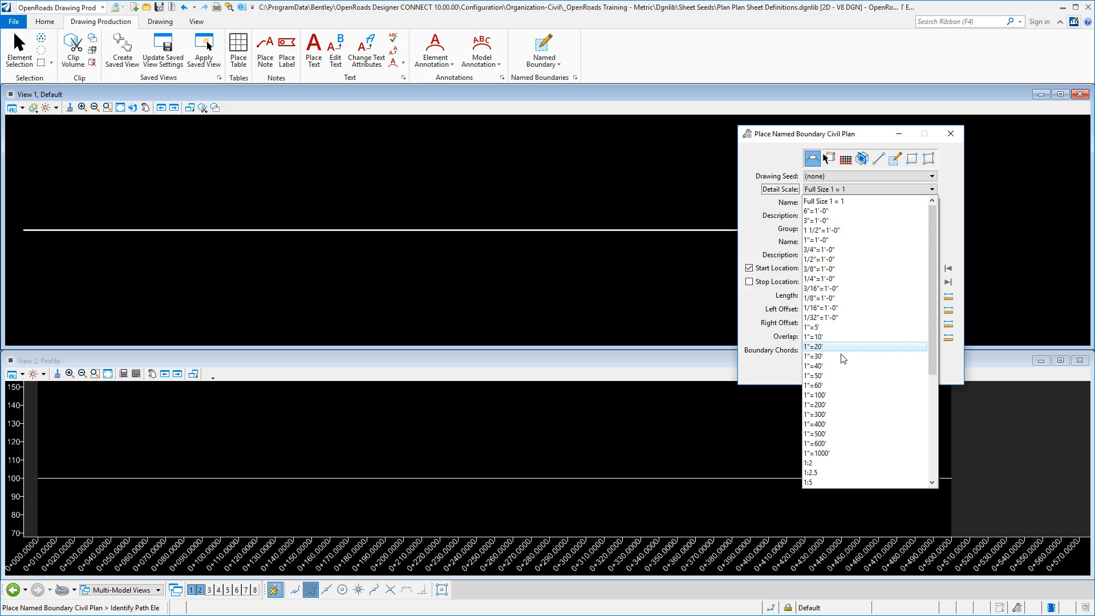
left_click(821, 428)
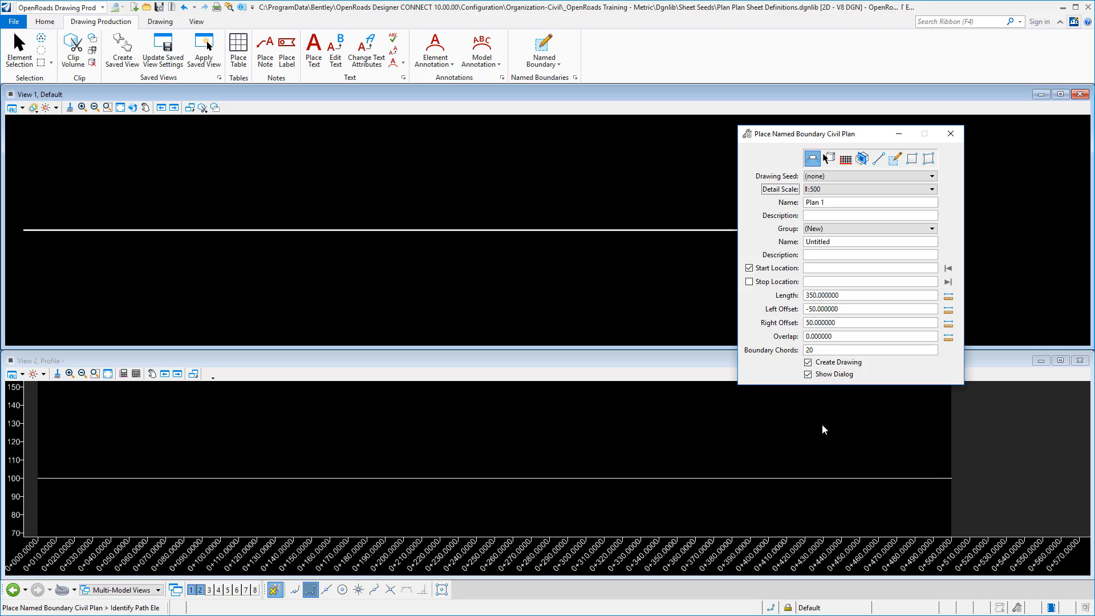
left_click_drag(835, 206, 741, 200)
type("A1 Plan - Plan")
key("Tab")
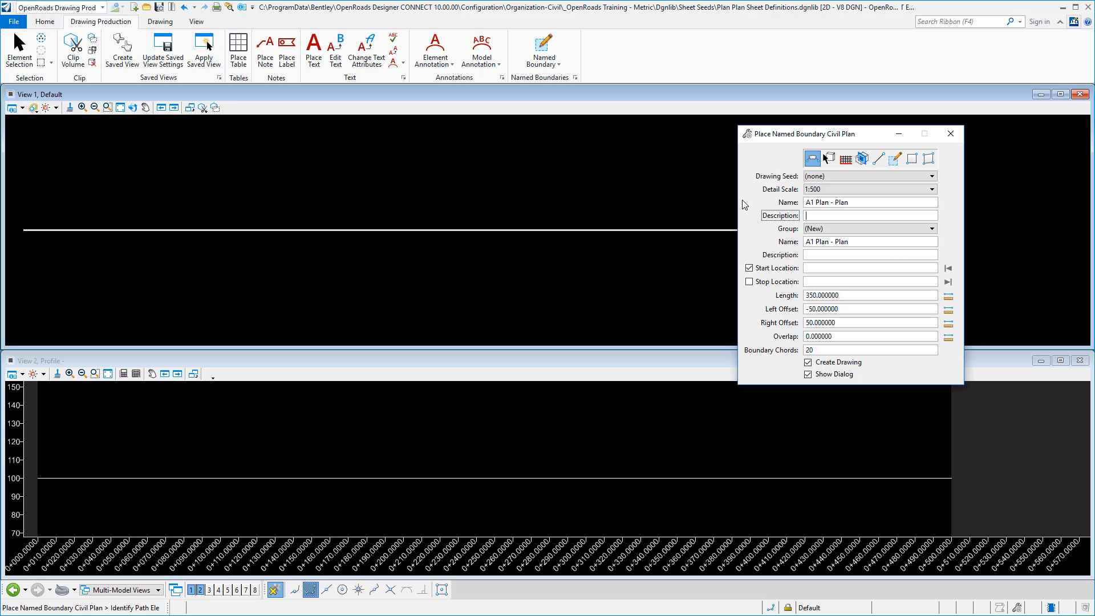
Set the named boundary's start location to the beginning of the path, 0+000, and its stop location to 350.
left_click(818, 268)
type("0")
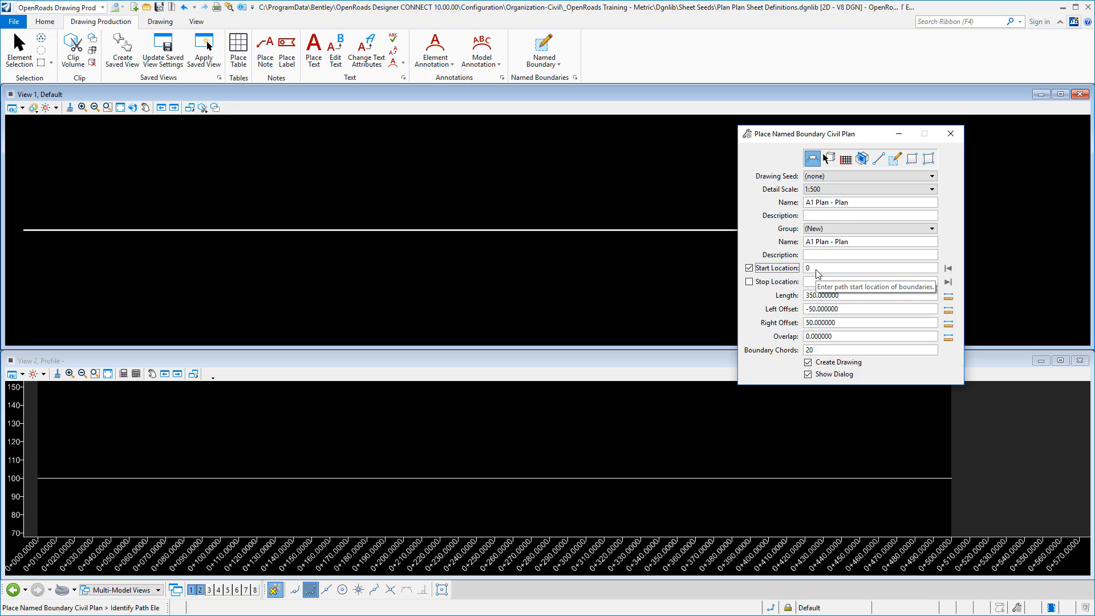
key("BackSpace")
left_click(950, 269)
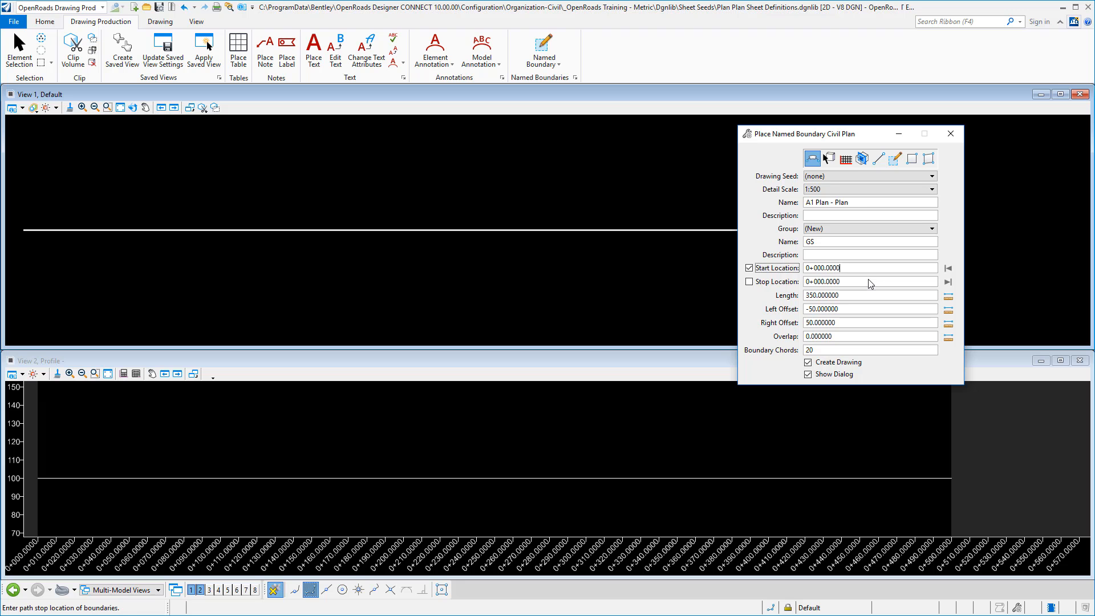
left_click_drag(866, 279, 799, 278)
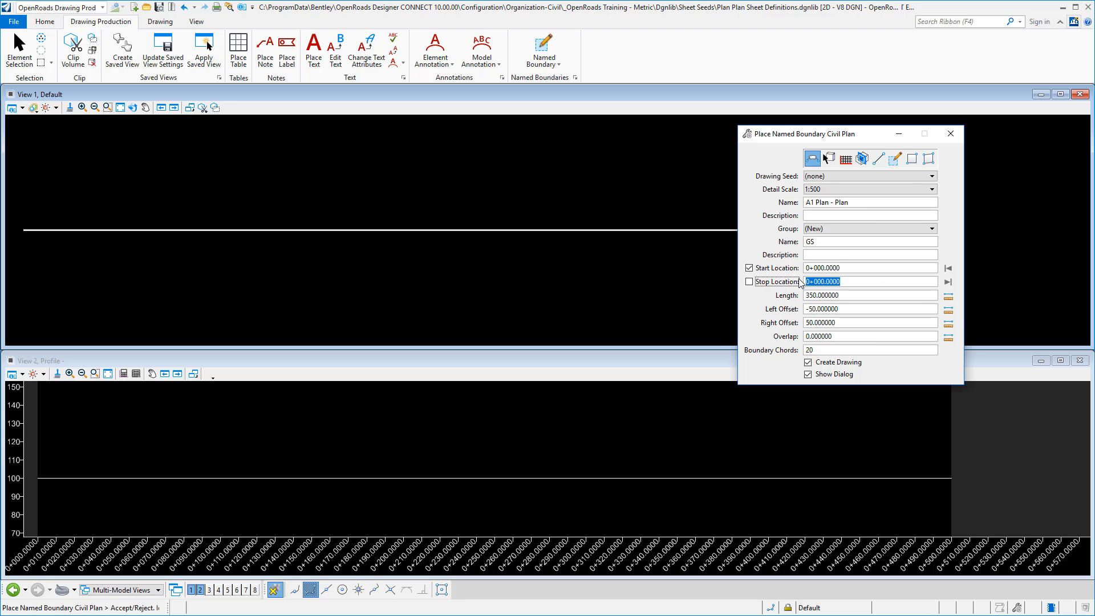
type("350")
key("Tab")
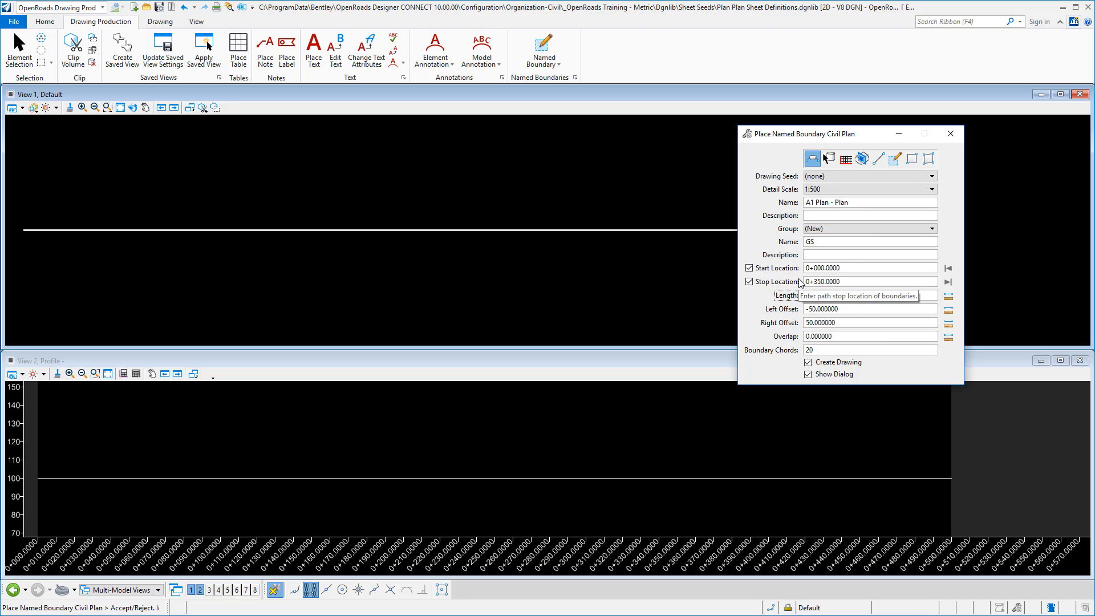
Place the civil plan named boundary along the alignment and accept it so that its drawing is created.
left_click(860, 310)
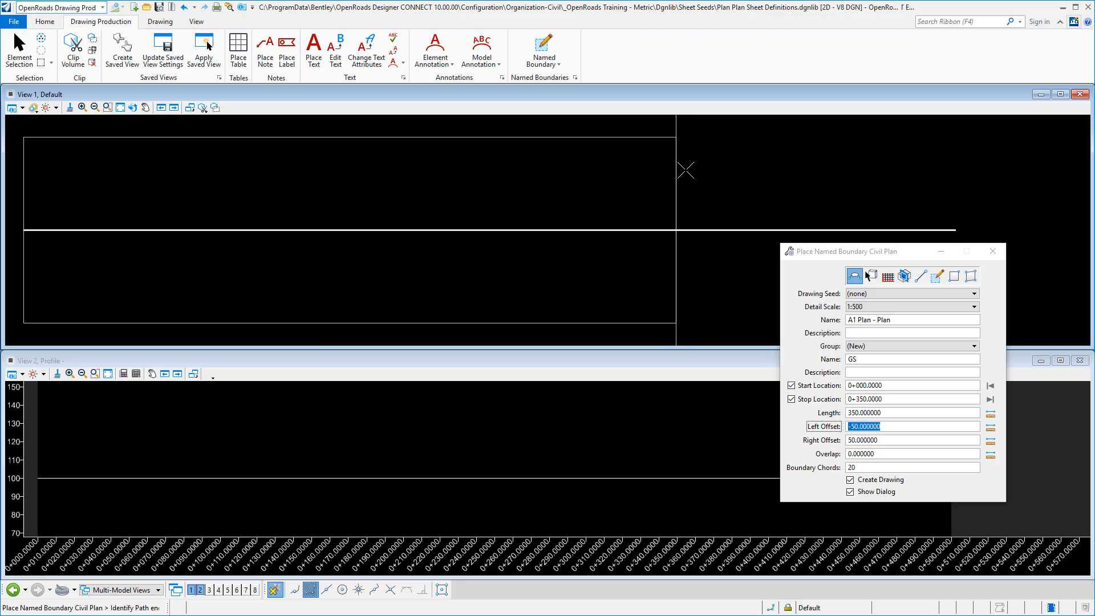
left_click(724, 172)
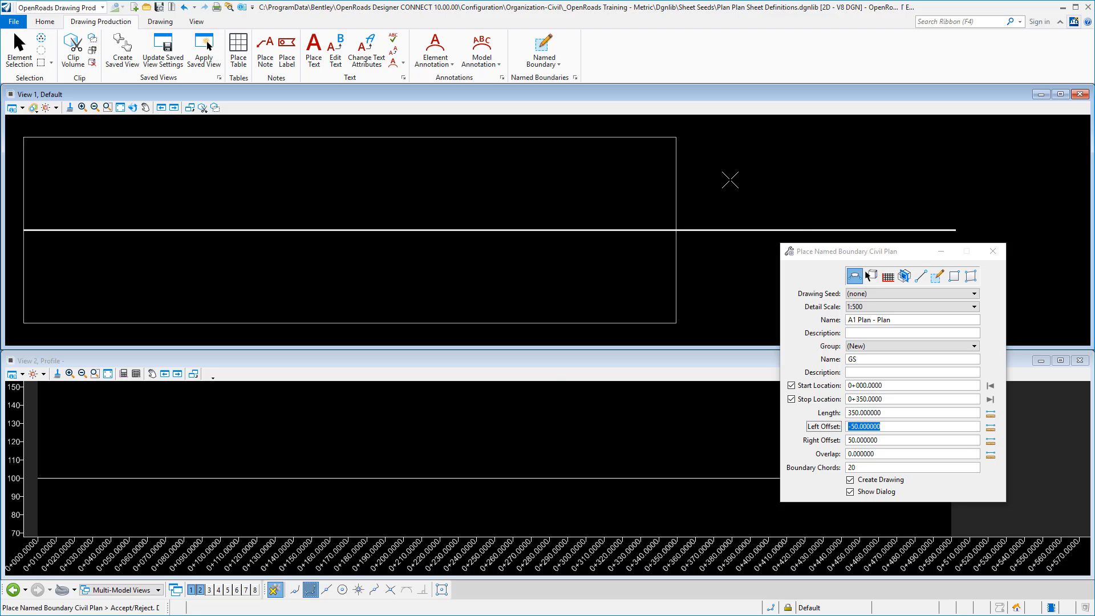
left_click(730, 180)
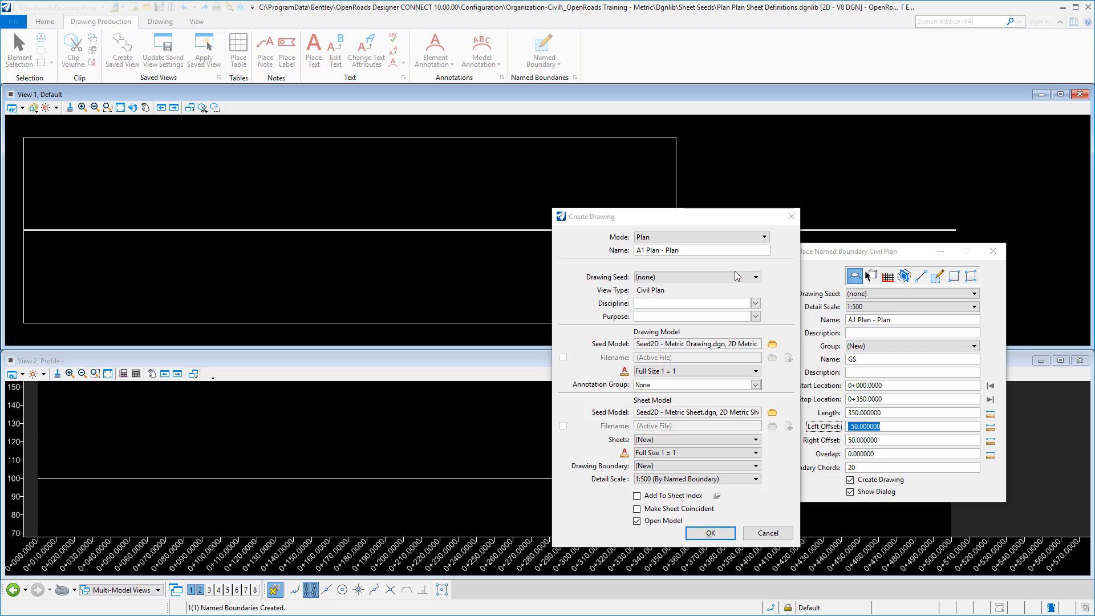
For the new drawing, choose the Civil discipline and Plan View purpose, with a 1:500 drawing model annotation scale and 1:500 detail scale.
left_click(755, 303)
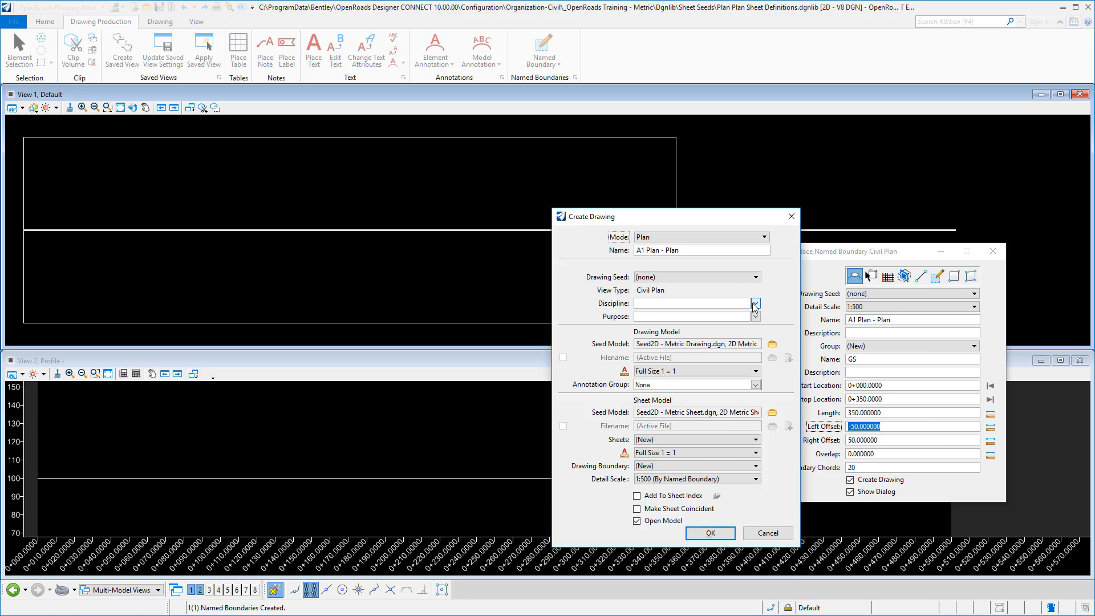
left_click(645, 334)
left_click(755, 317)
left_click(666, 357)
left_click(701, 372)
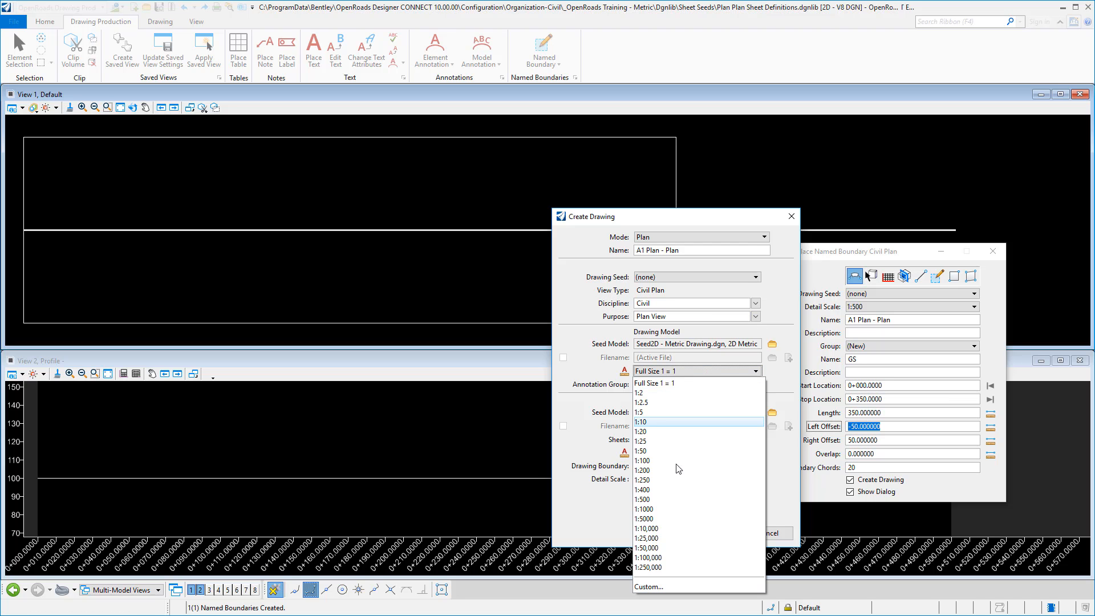
left_click(643, 500)
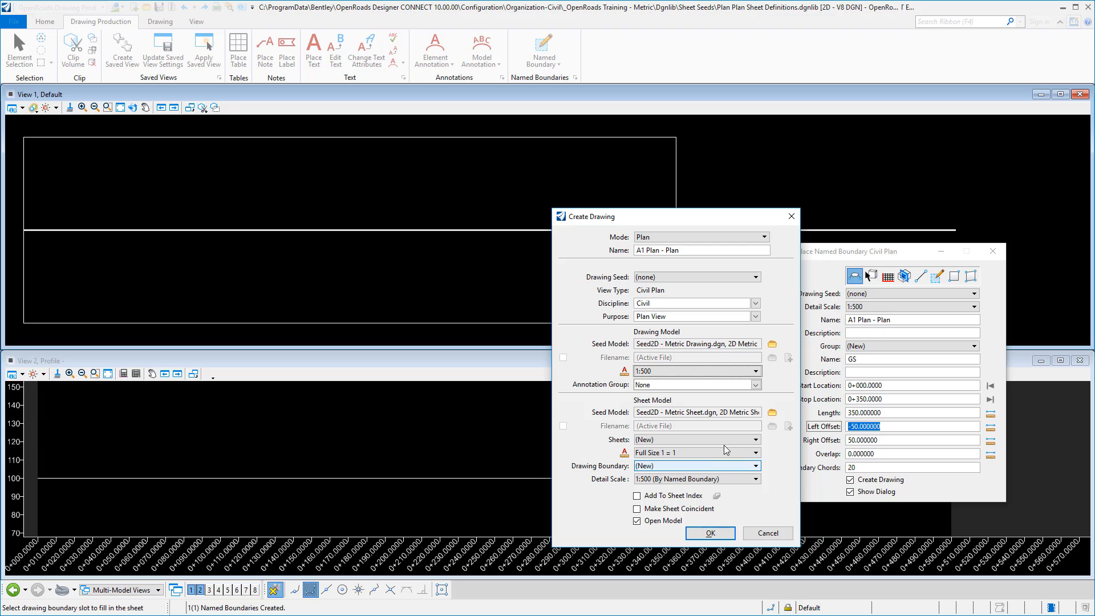
left_click(756, 479)
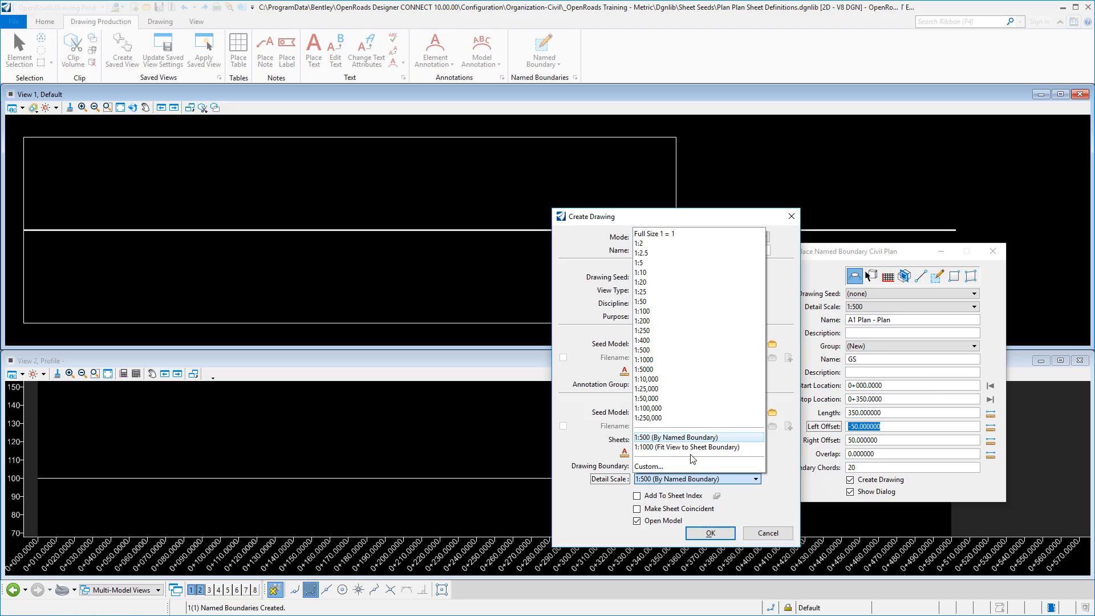
left_click(652, 350)
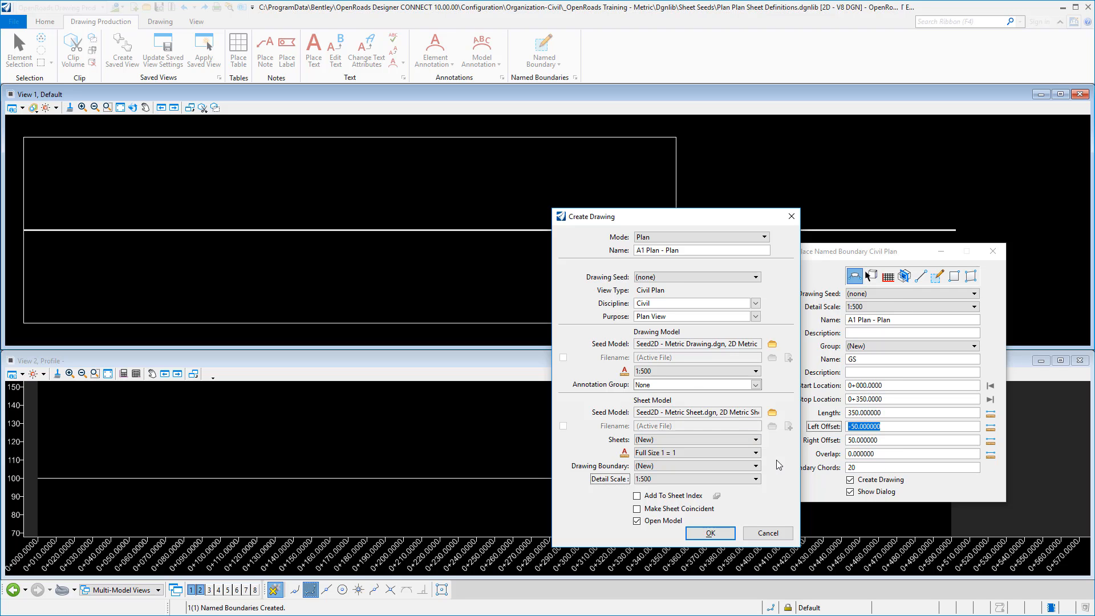
Choose Seed2D - Metric Drawing.dgn and Seed2D - Metric Sheet.dgn as the drawing and sheet seeds, and create the drawing.
left_click(771, 345)
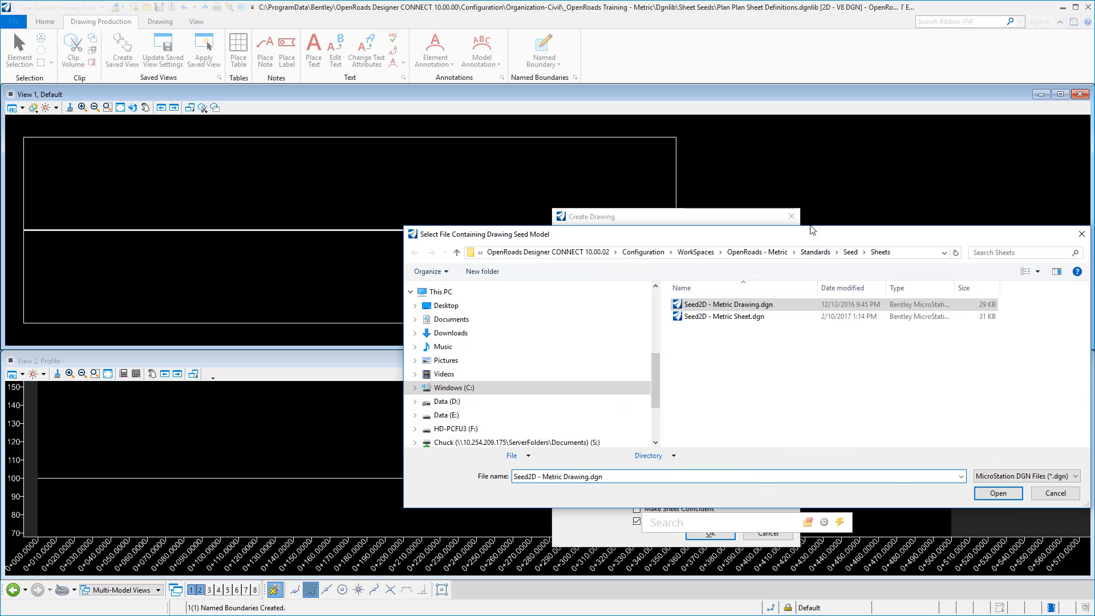
double_click(775, 313)
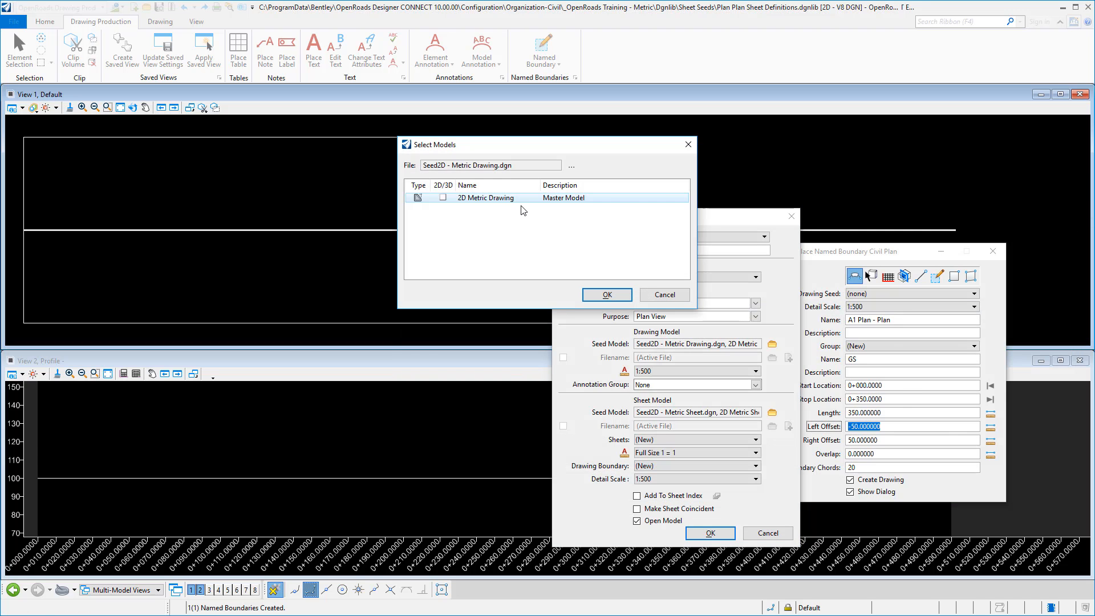
double_click(506, 197)
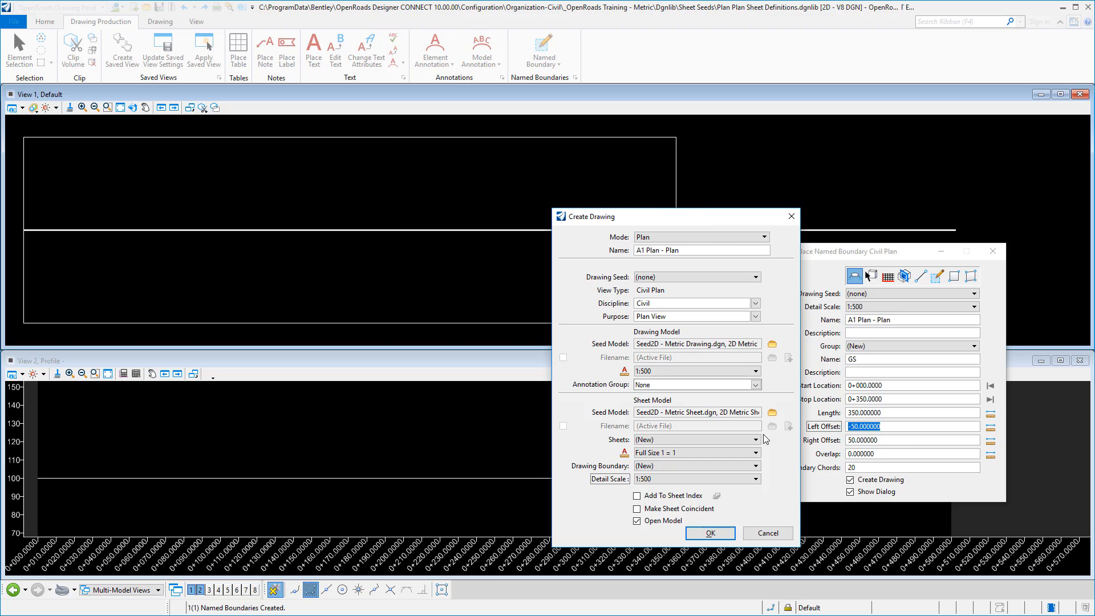
left_click(772, 412)
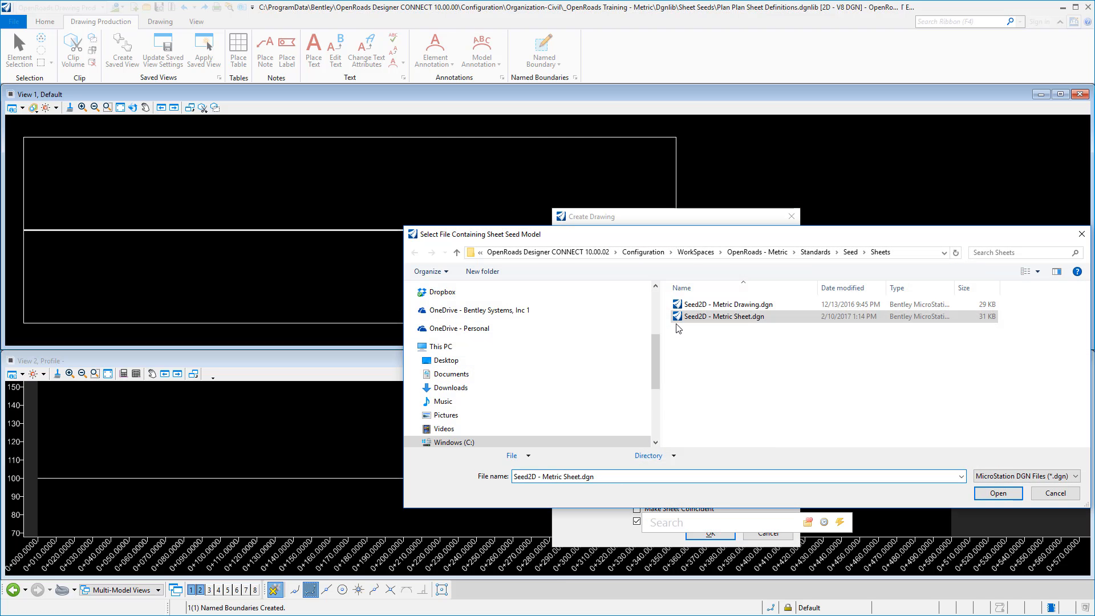
double_click(688, 316)
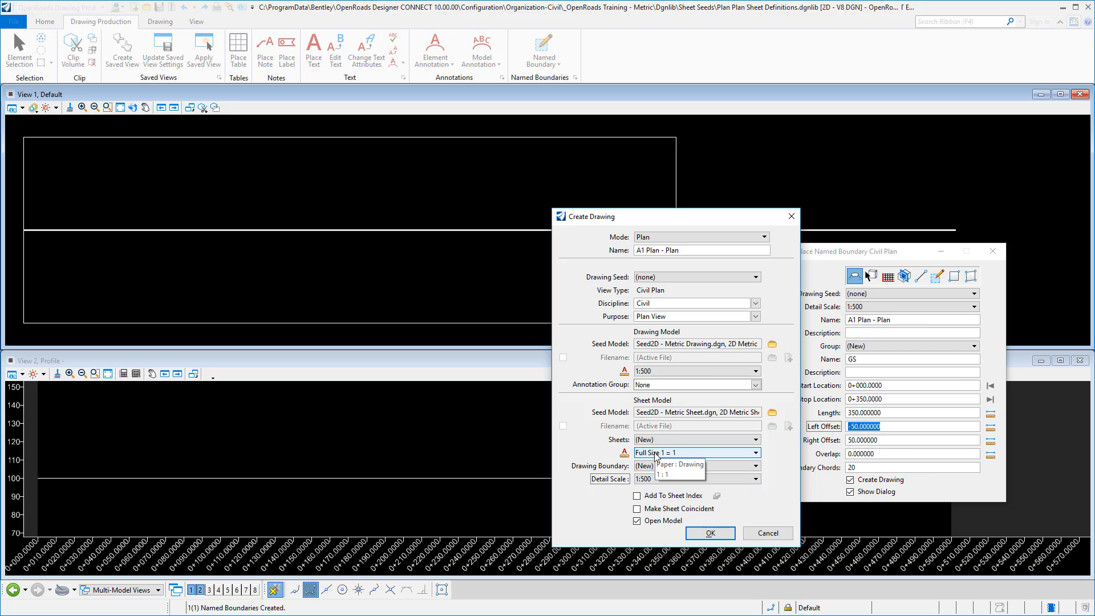
left_click(710, 534)
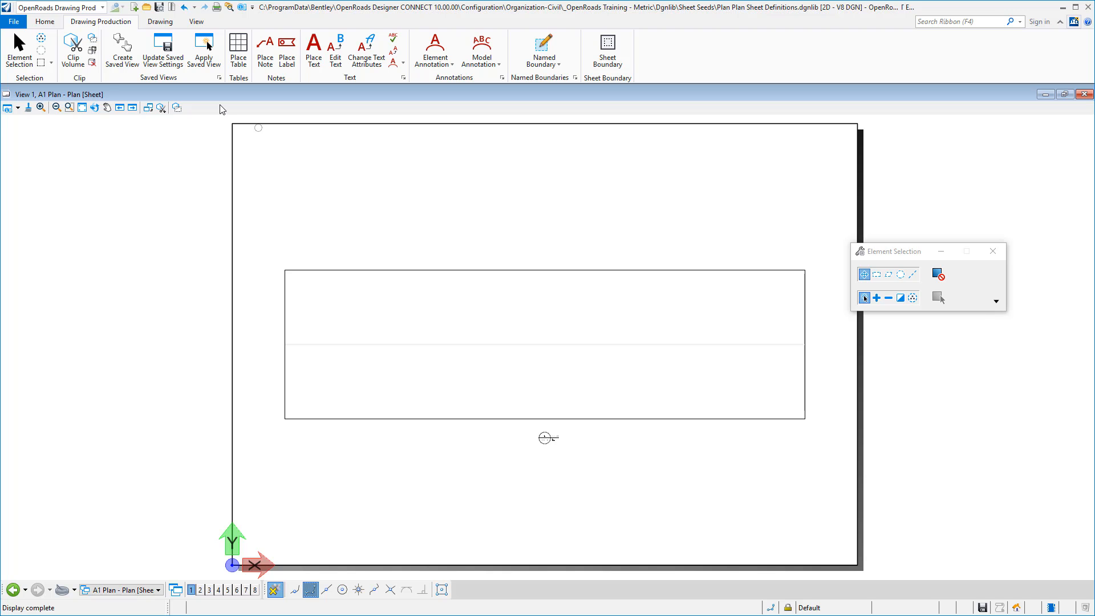
Start placing an active cell and attach the Plan and Profile Border.cel cell library.
left_click(160, 22)
left_click(504, 63)
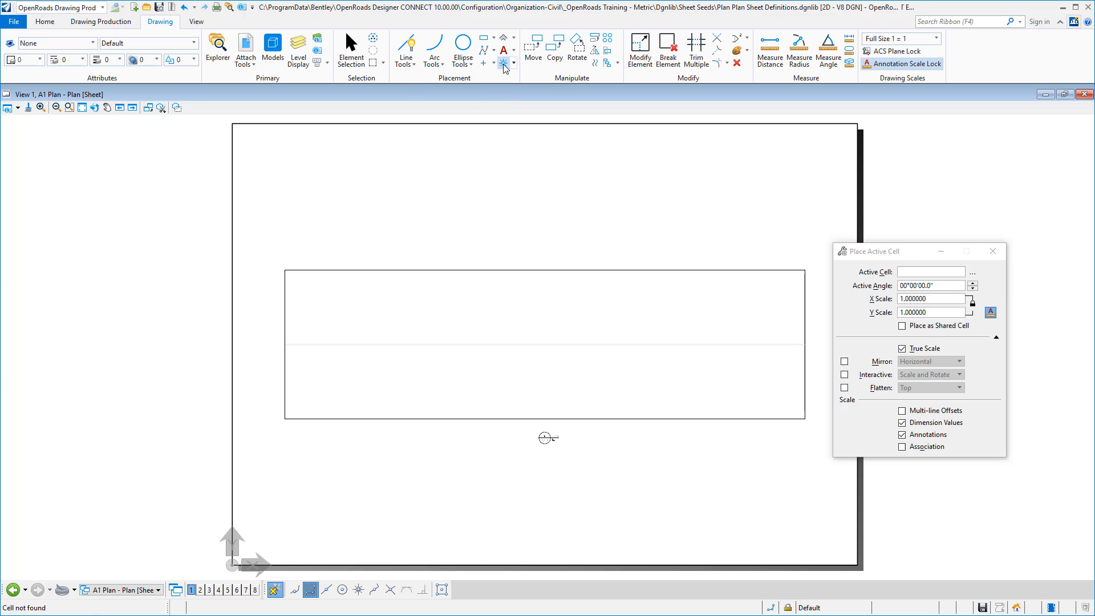
left_click(973, 273)
left_click(42, 149)
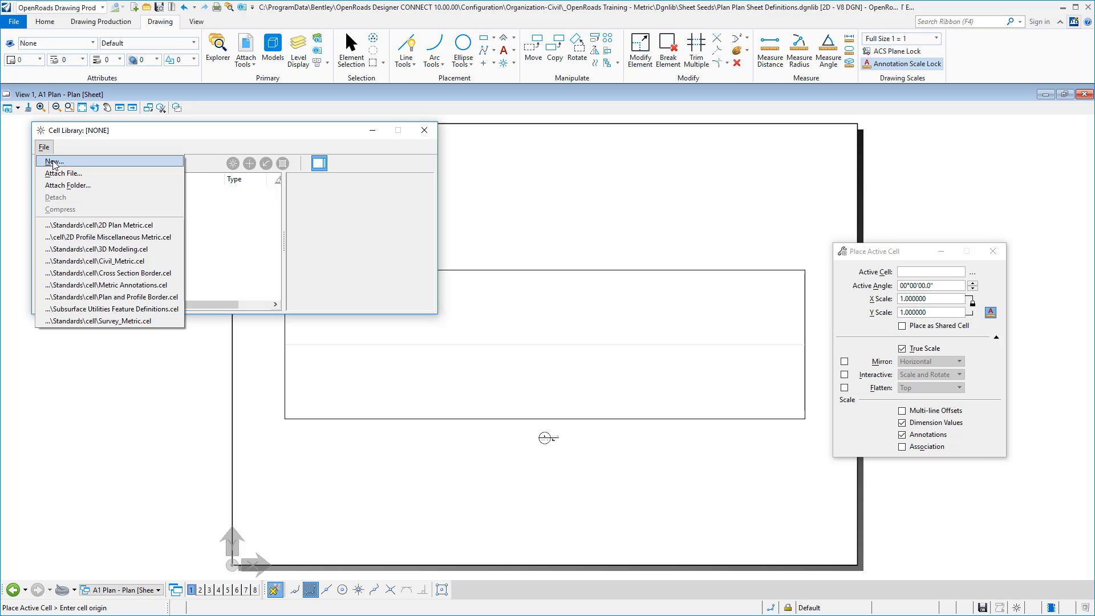
left_click(71, 296)
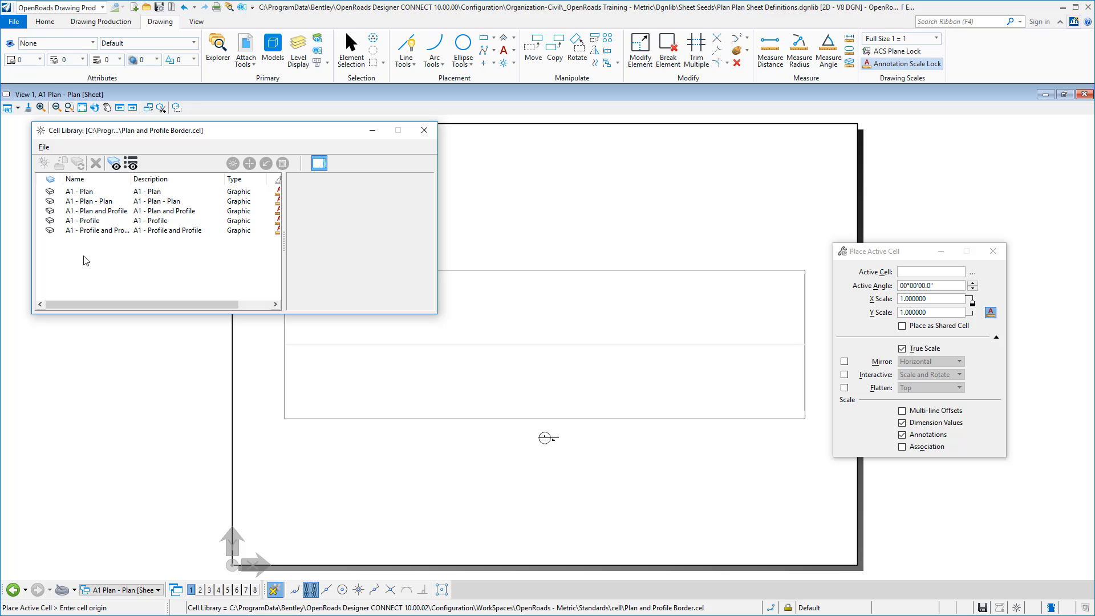
Place the A1 - Plan - Plan border cell at the lower-left corner of the sheet.
left_click(86, 203)
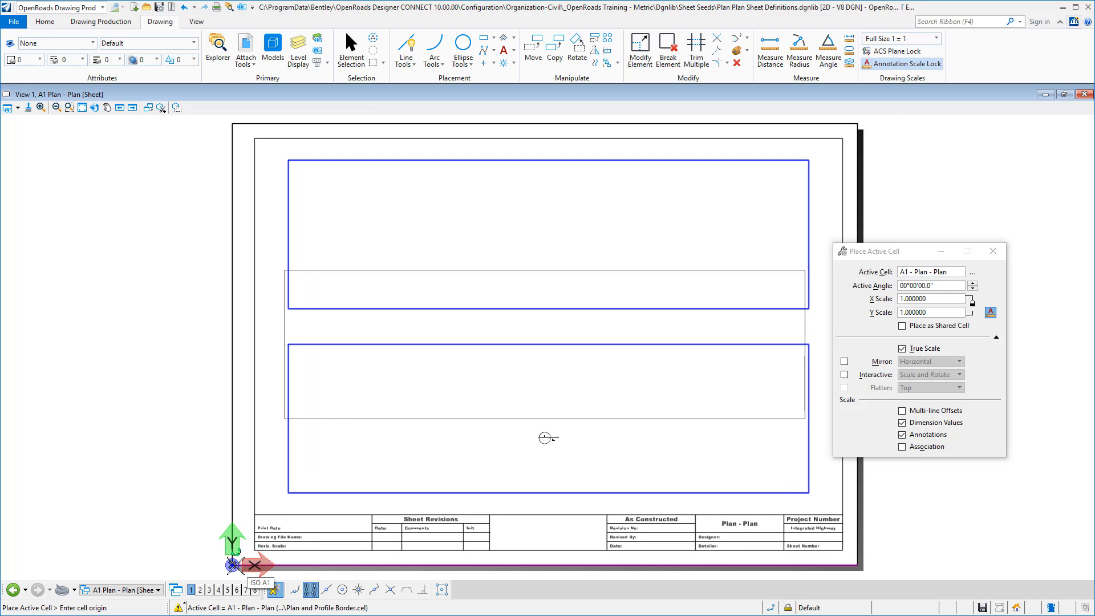
left_click(236, 565)
key("Escape")
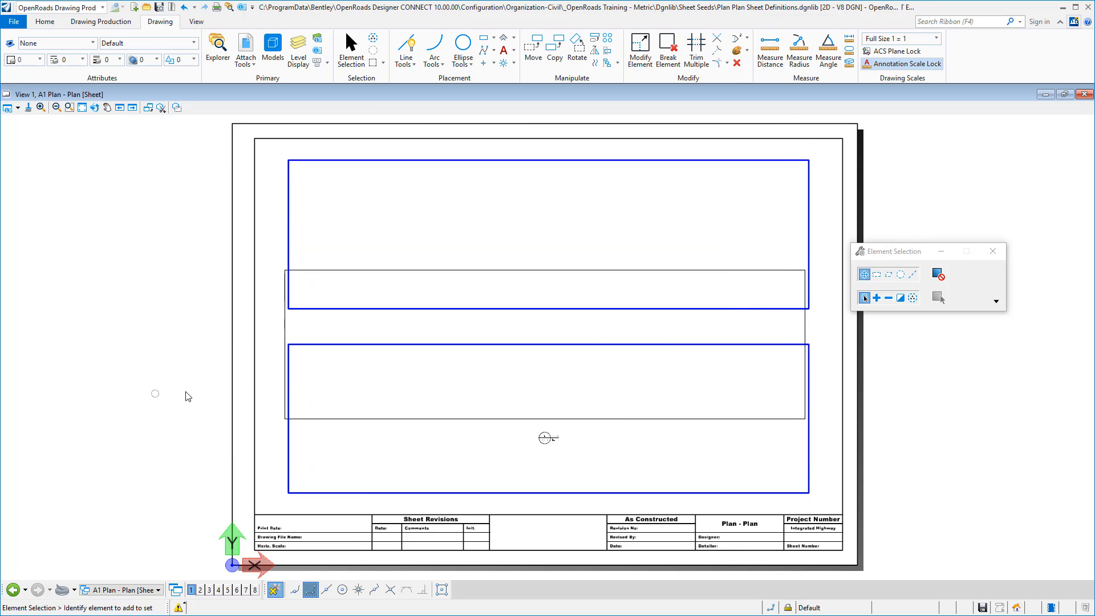
Move the A1 Plan - Plan reference with its boundary so its lower-left corner meets the upper blue frame's lower-left corner.
left_click_drag(915, 256, 955, 187)
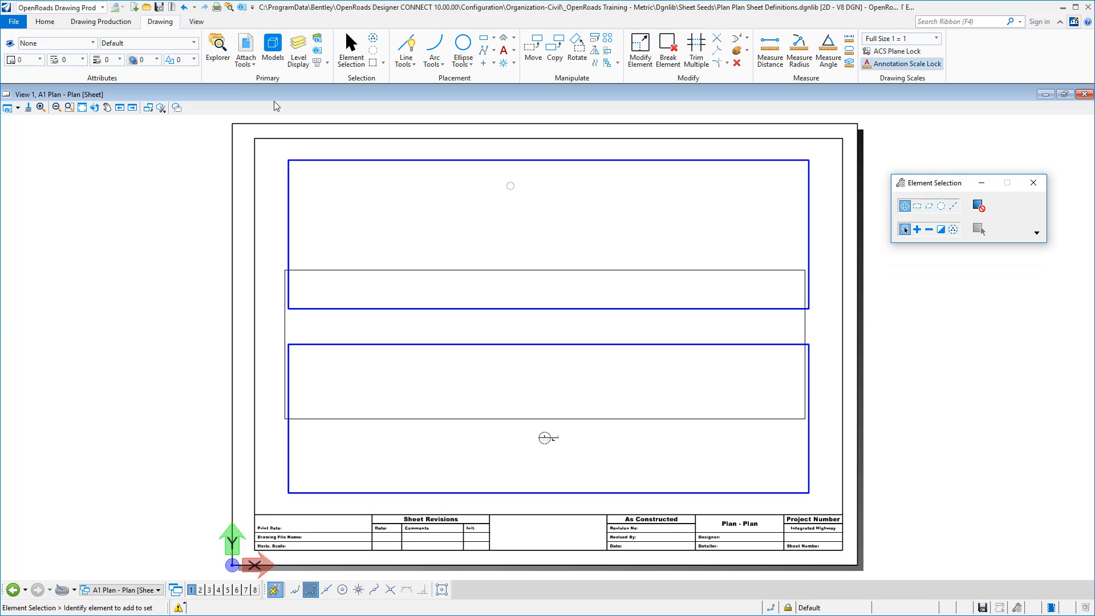
left_click(244, 46)
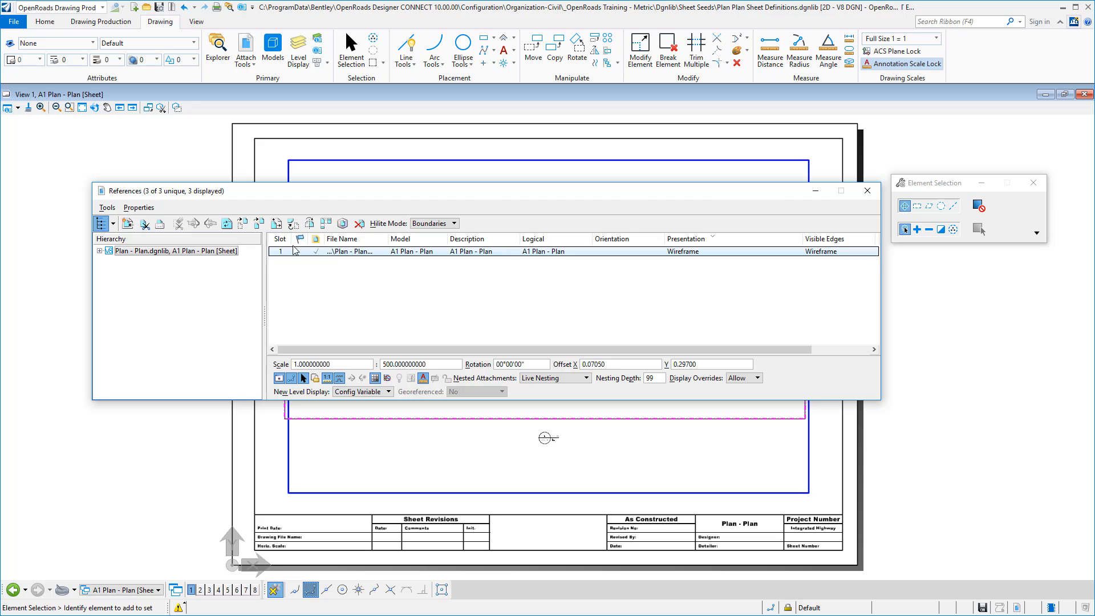
left_click(241, 225)
left_click_drag(259, 195, 614, 287)
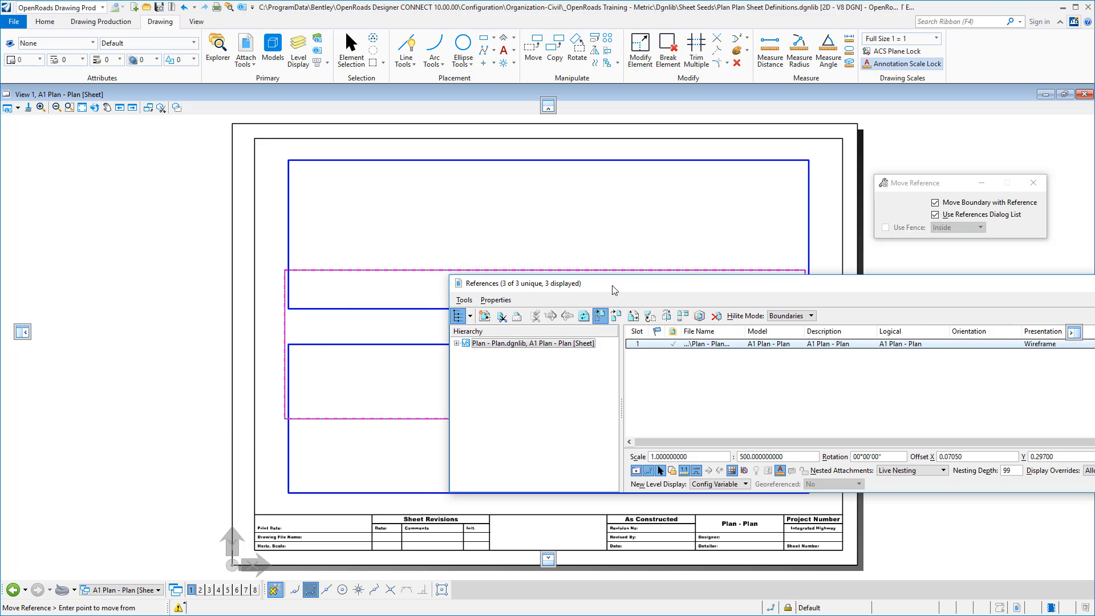
left_click(284, 418)
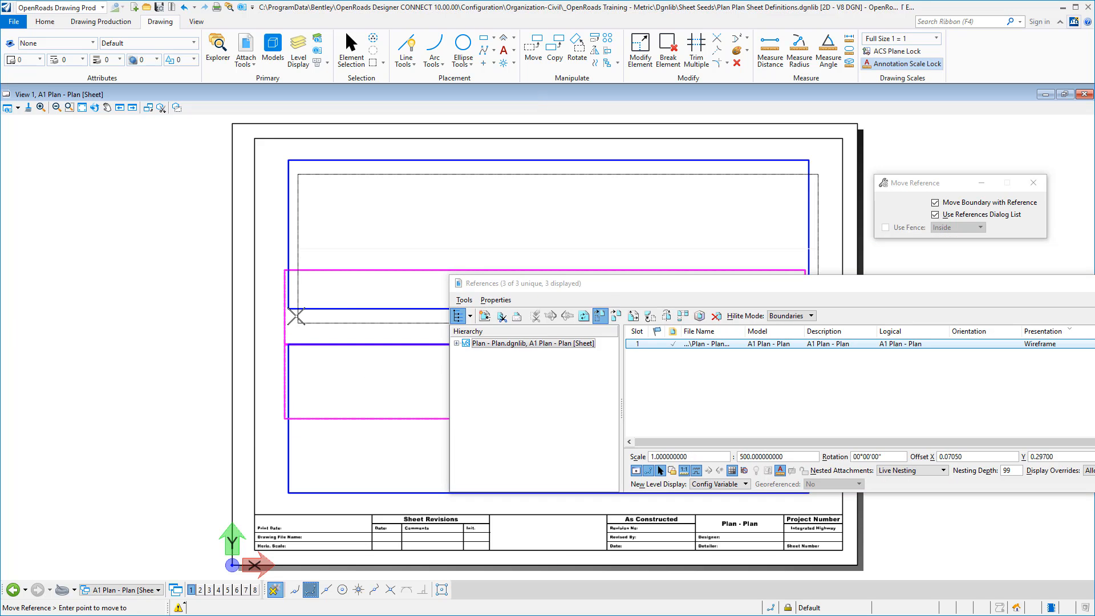
left_click(289, 308)
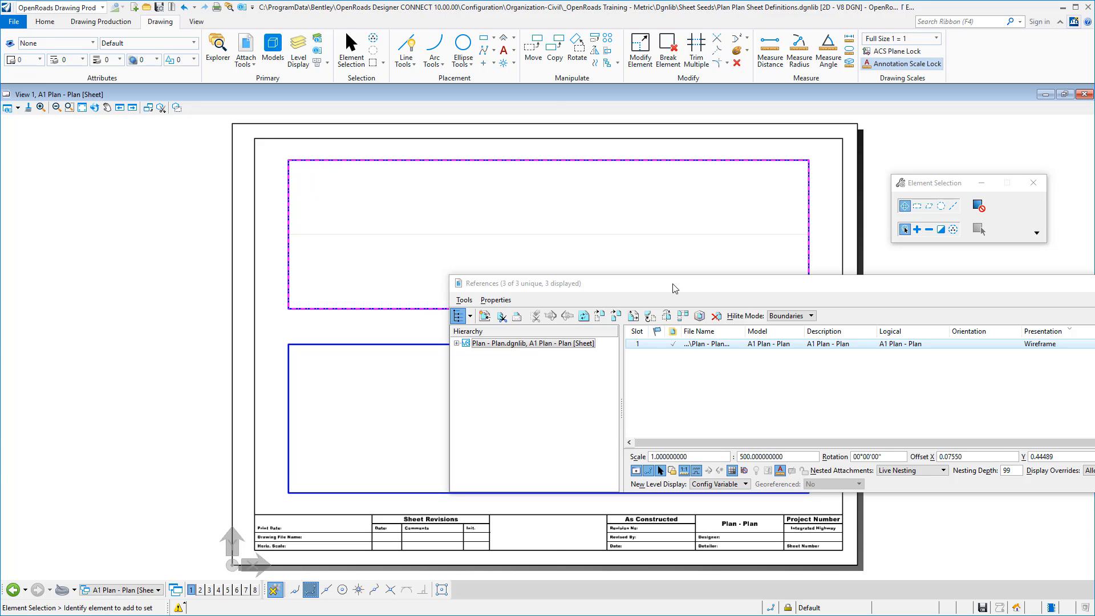
left_click_drag(673, 286, 387, 258)
left_click(932, 258)
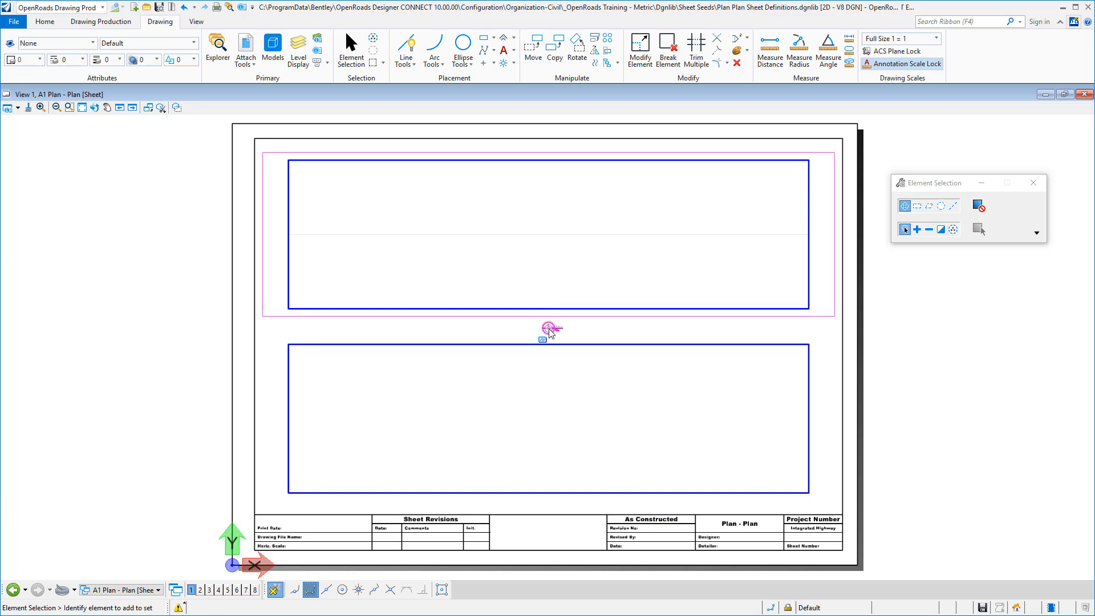
Move the drawing boundary's symbol outside the sheet's left edge, fit the boundary to the upper blue frame, and save the settings.
left_click_drag(549, 331, 206, 235)
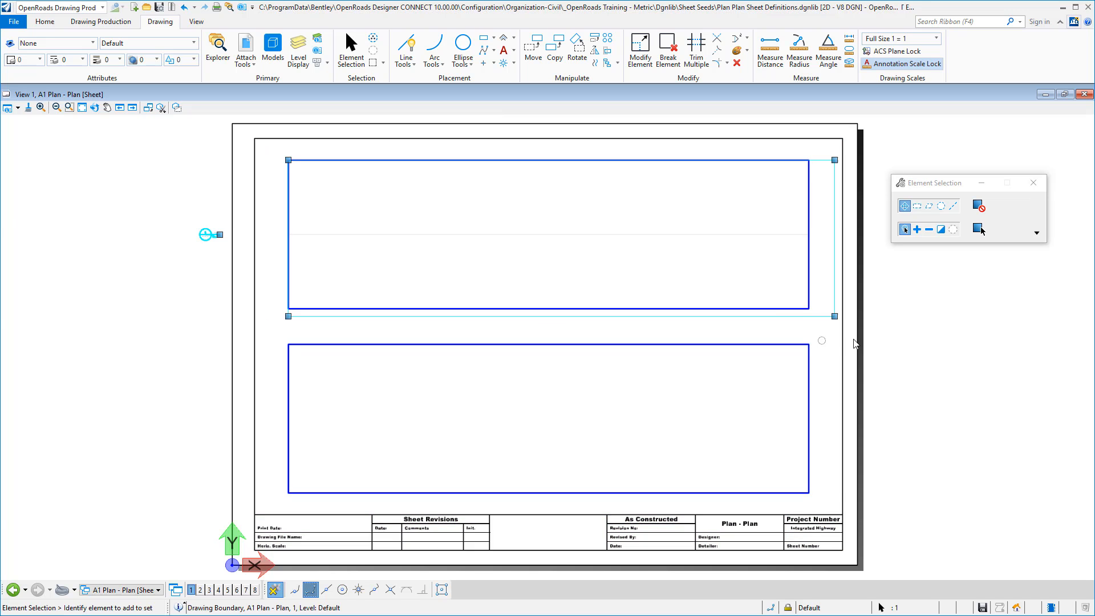
left_click(810, 309)
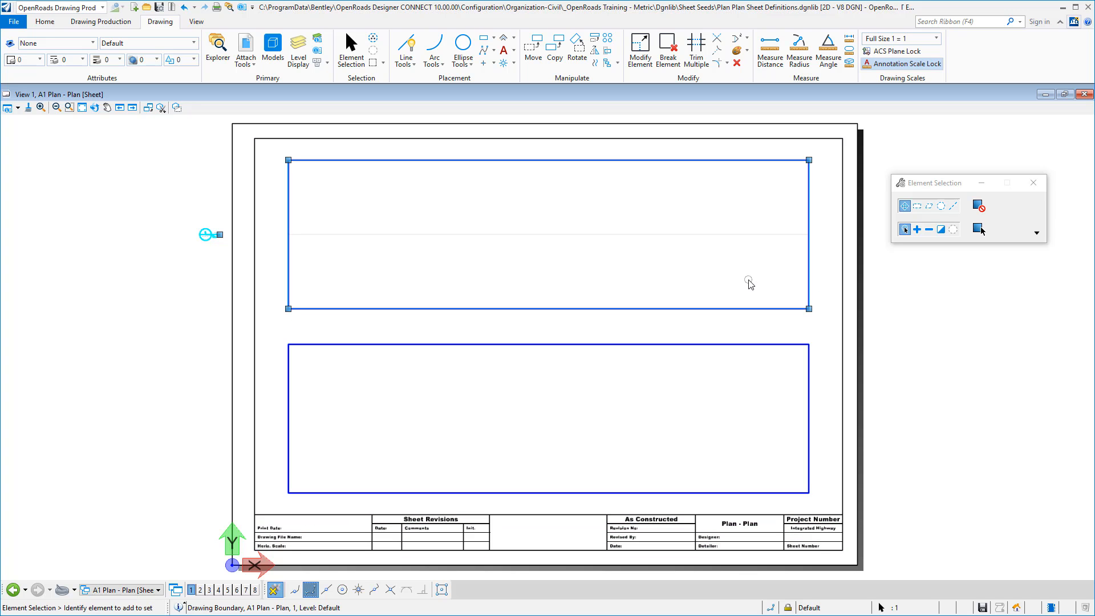
left_click(160, 8)
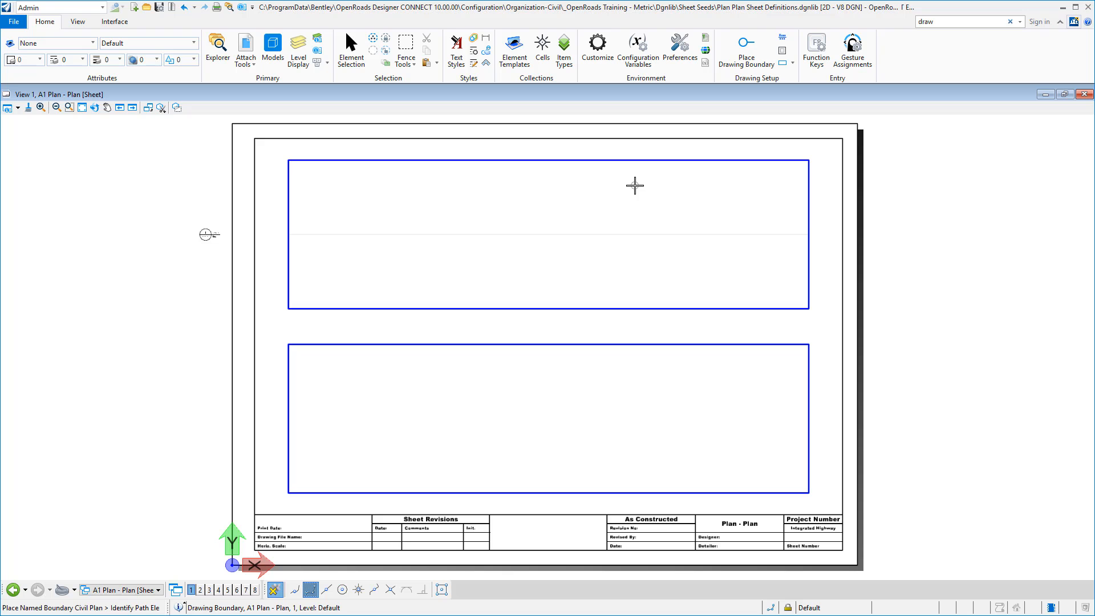
Place a 1:500 Civil Plan drawing boundary named A1 Plan - Plan - b over the lower blue frame, with its symbol beside the sheet.
left_click(97, 8)
left_click(62, 44)
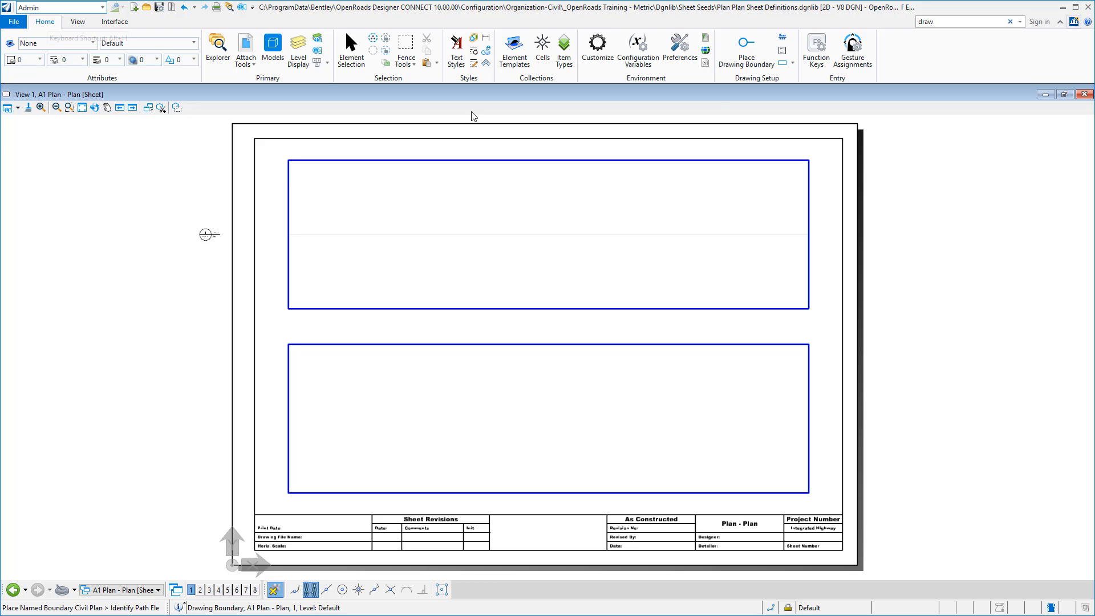
left_click(749, 58)
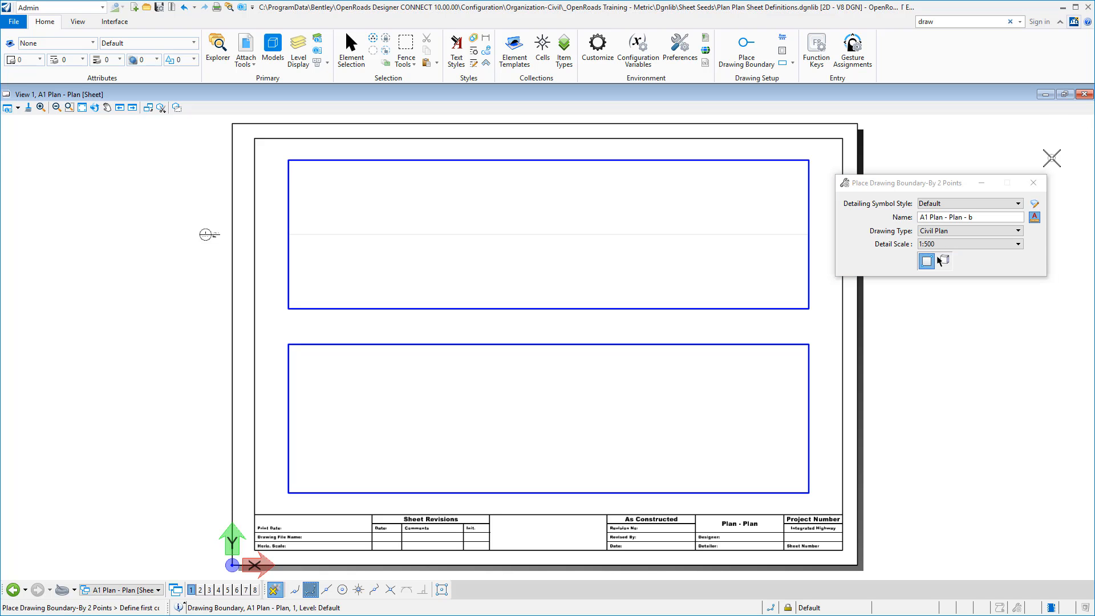
left_click(977, 232)
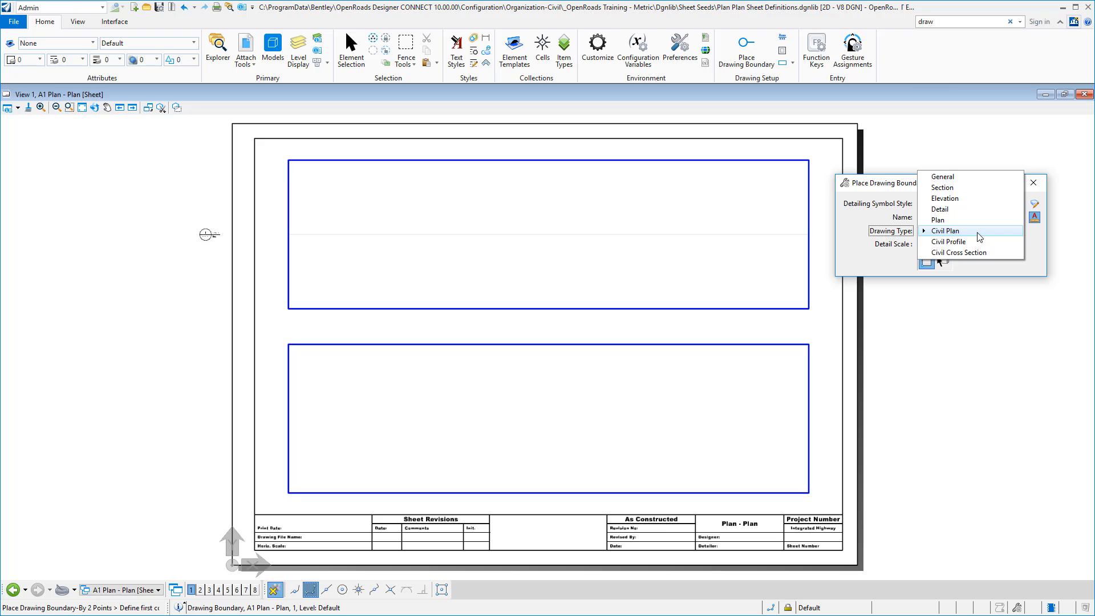
left_click(979, 236)
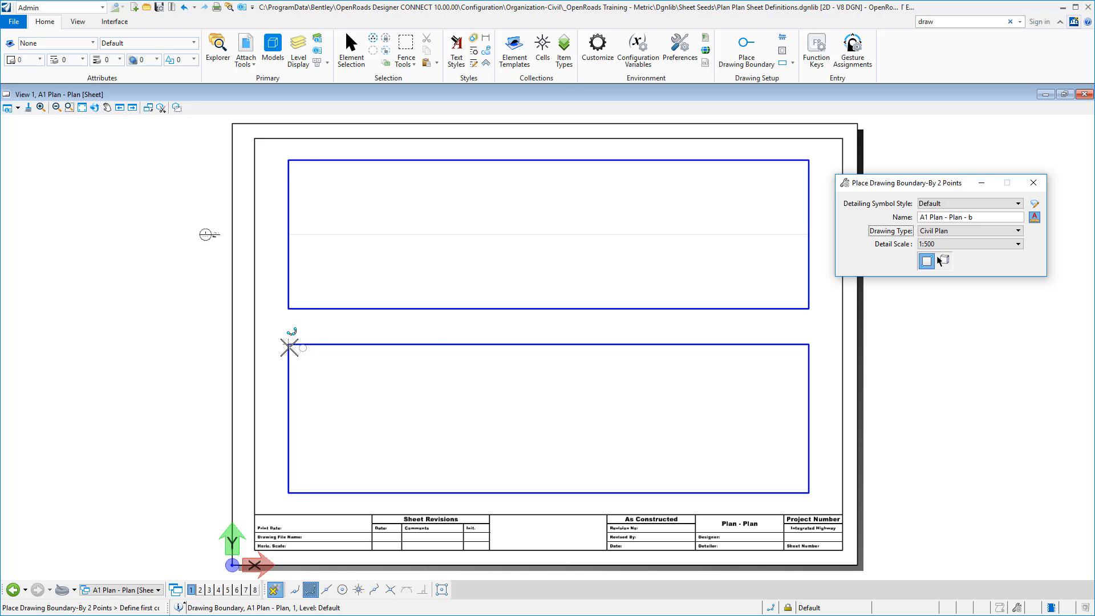
left_click(323, 363)
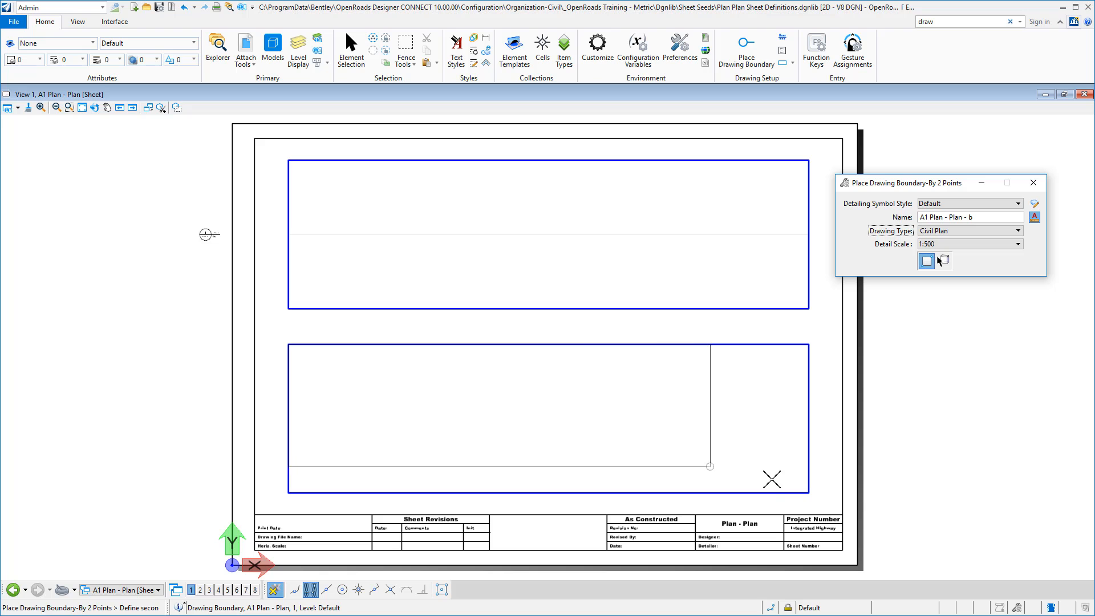
left_click(805, 491)
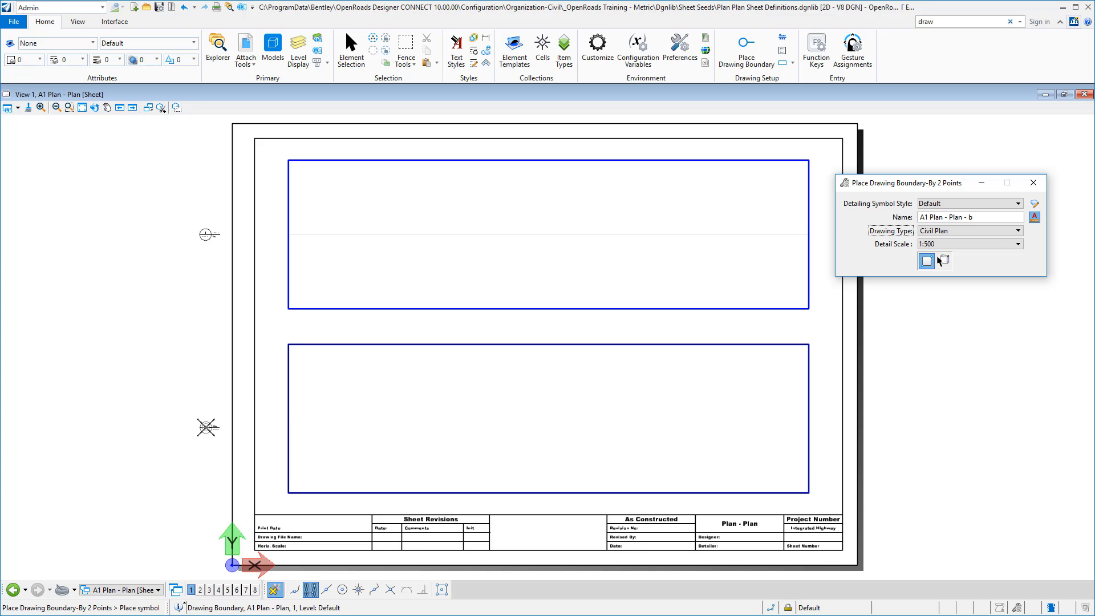
left_click(205, 426)
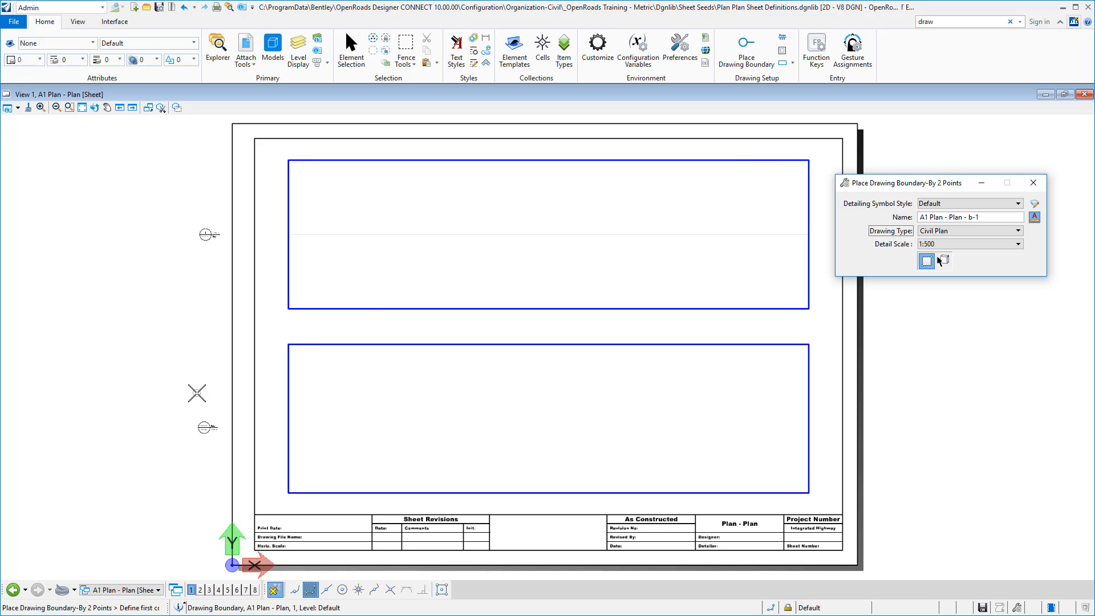
Check both drawing boundaries' properties and rename the upper one as A1 Plan - Plan - a.
left_click(205, 425)
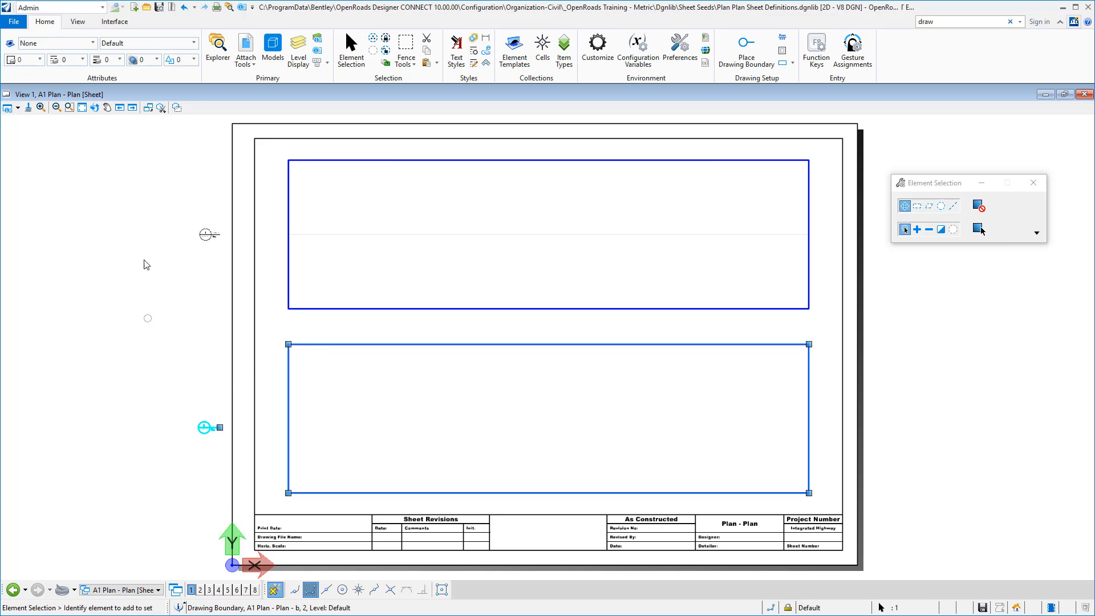
left_click(242, 10)
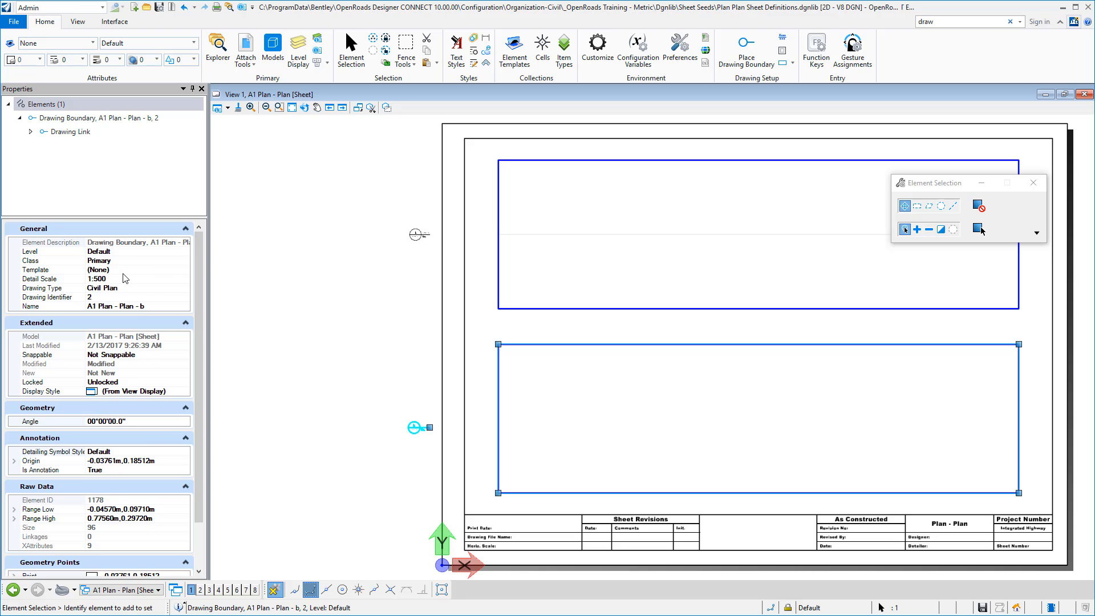
left_click(417, 235)
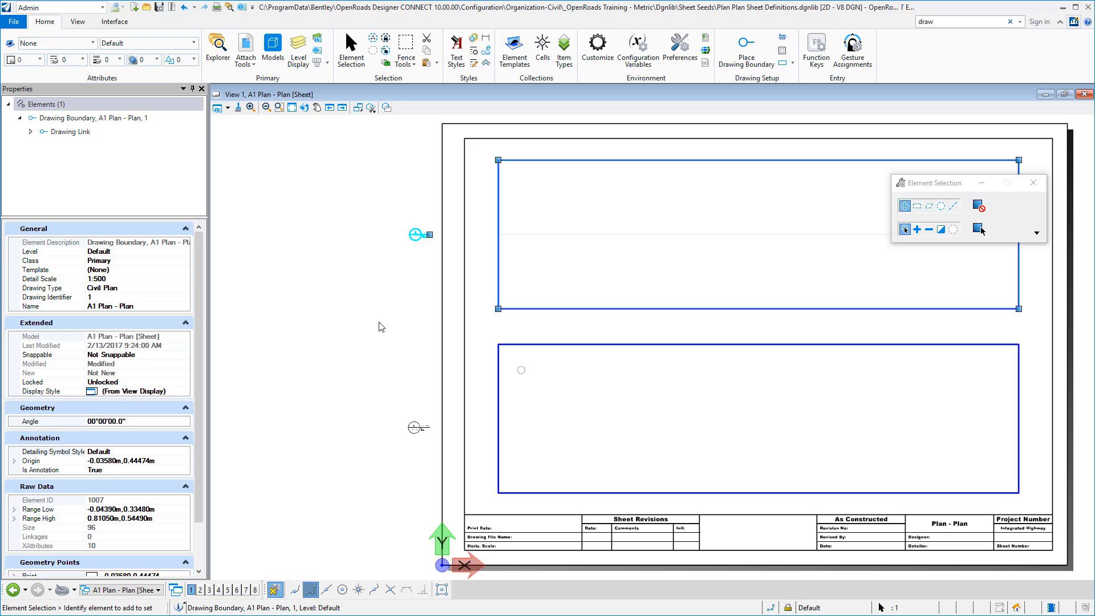
left_click(159, 307)
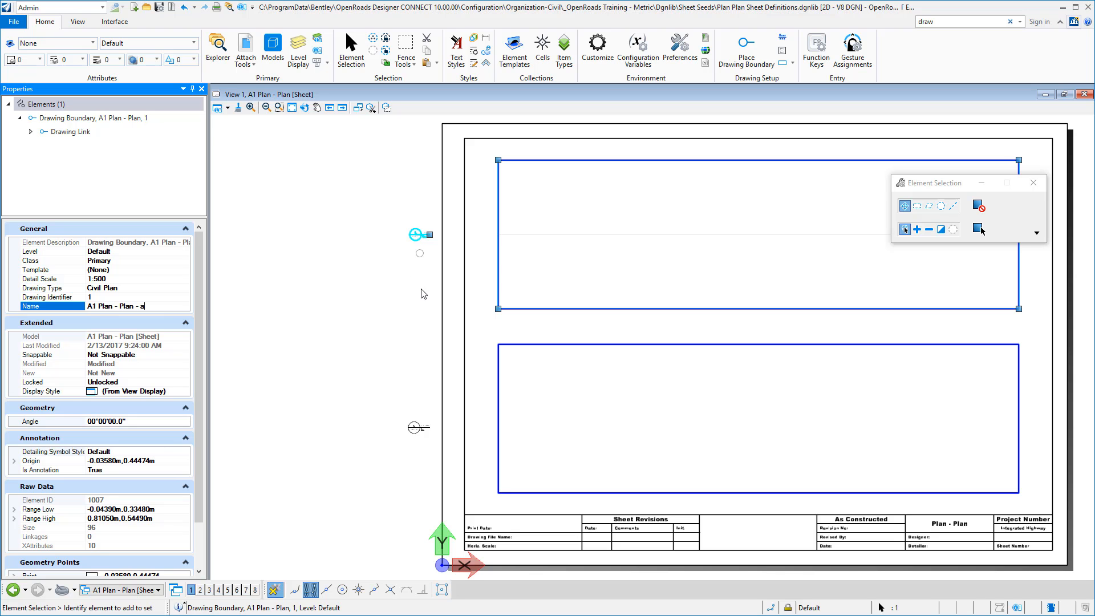
left_click(412, 429)
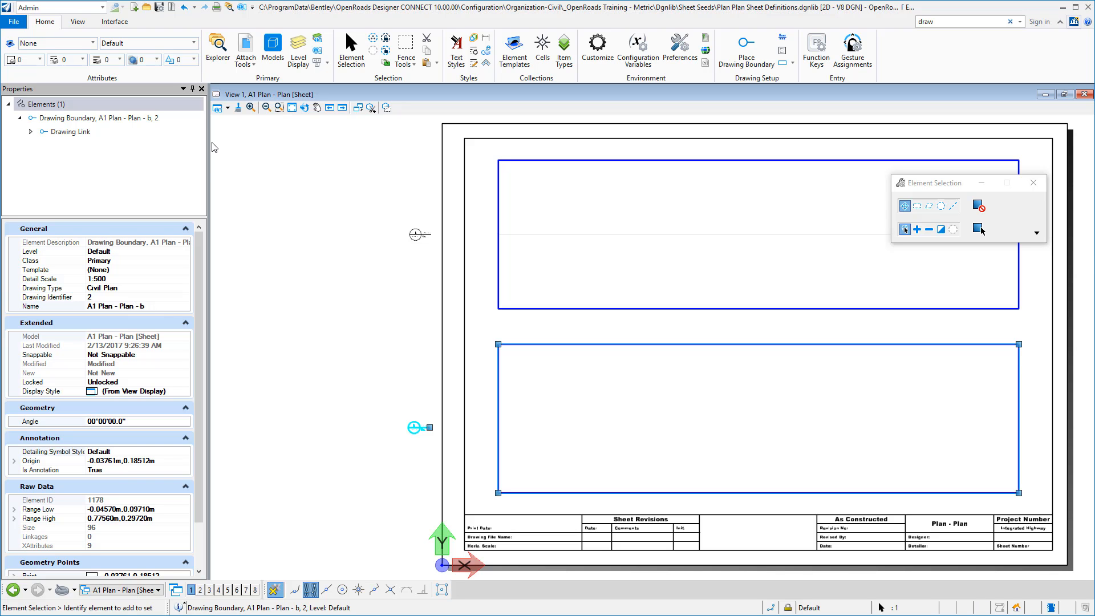
left_click(202, 90)
Turn off the display of constructions in the sheet view and save the settings.
left_click(18, 108)
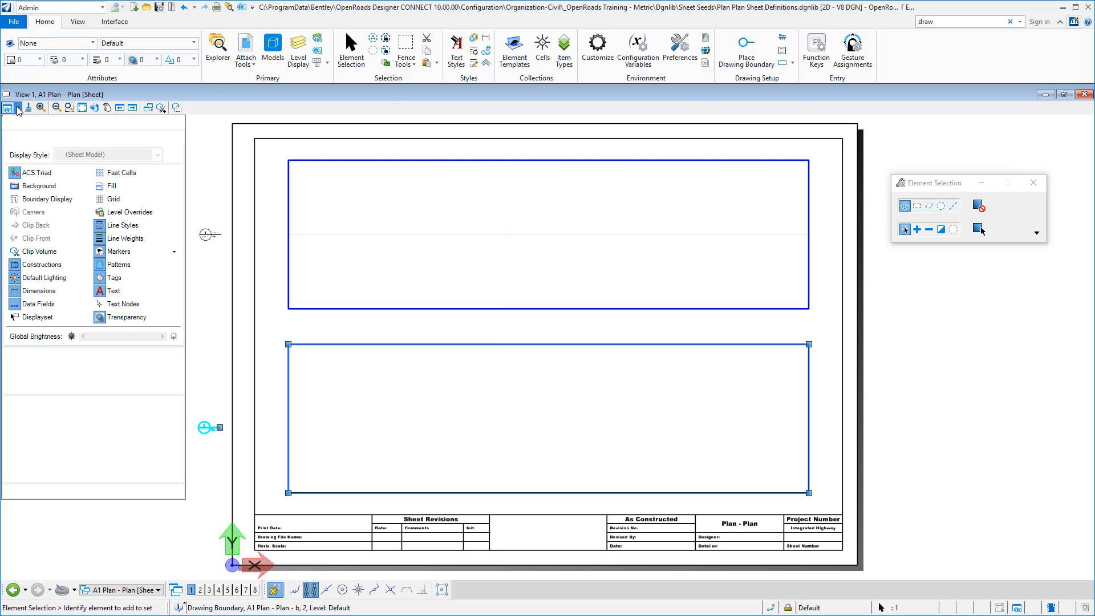
left_click(44, 265)
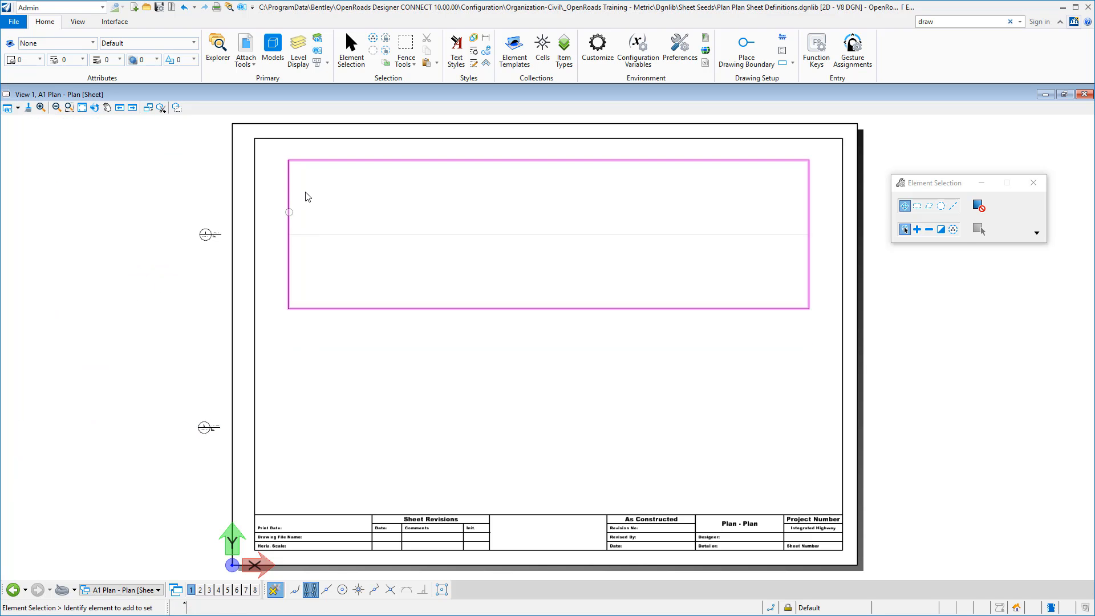
left_click(159, 7)
Open the A1 Plan - Plan drawing model, maximize its view and fit all its contents.
left_click(273, 45)
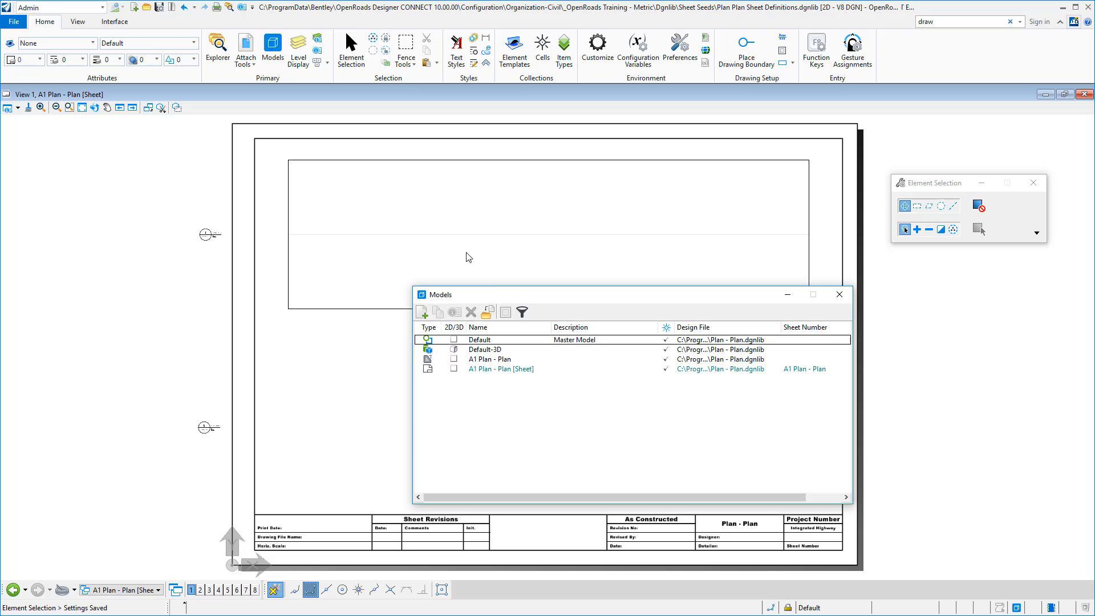
left_click(493, 359)
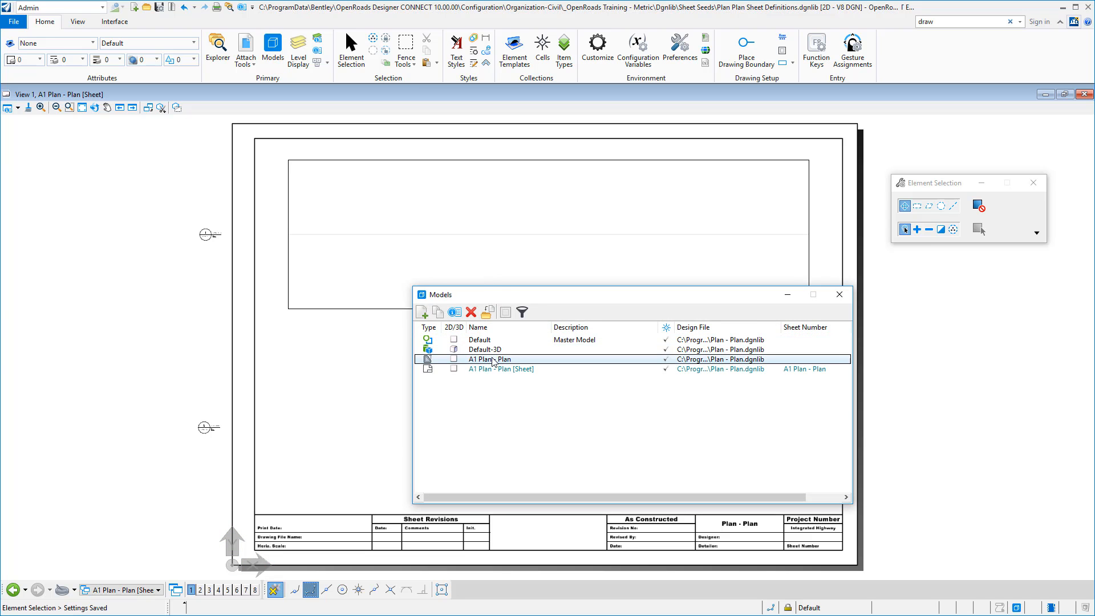
double_click(493, 360)
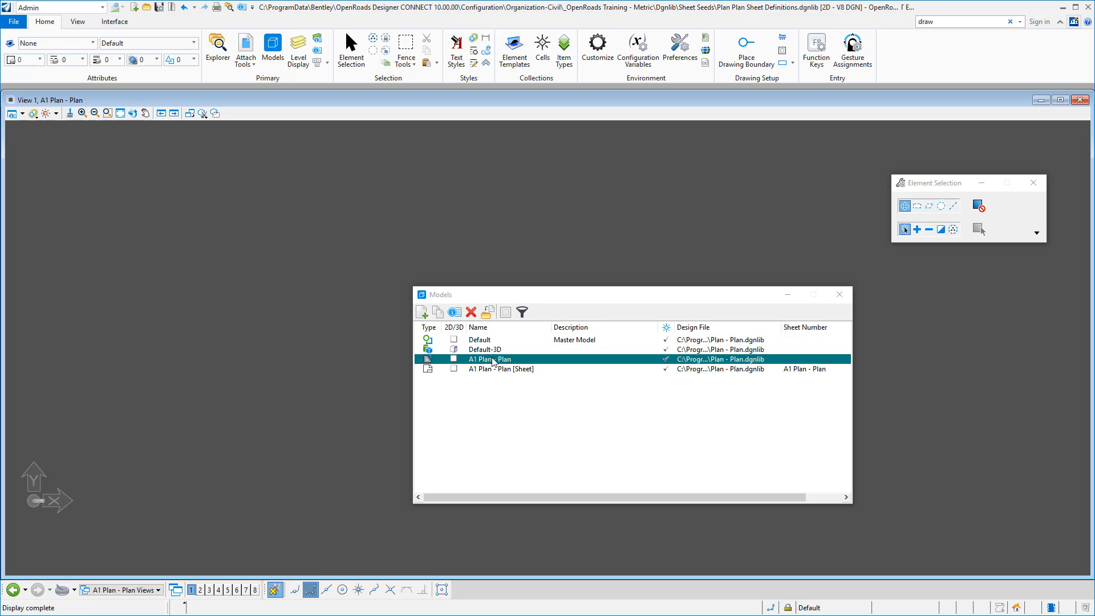
left_click(121, 113)
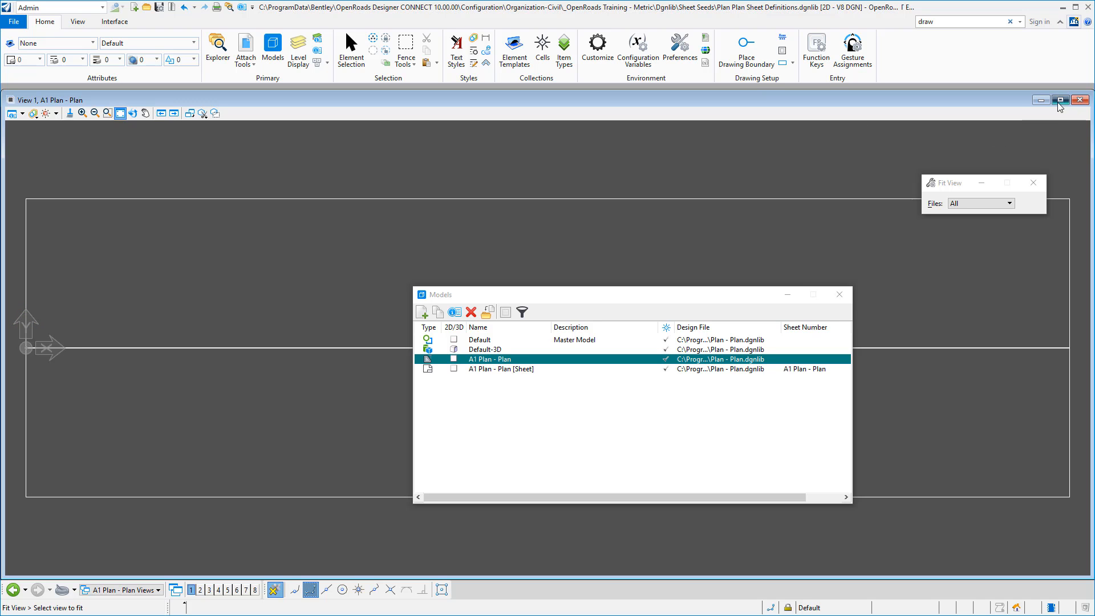
left_click(1059, 101)
left_click(115, 110)
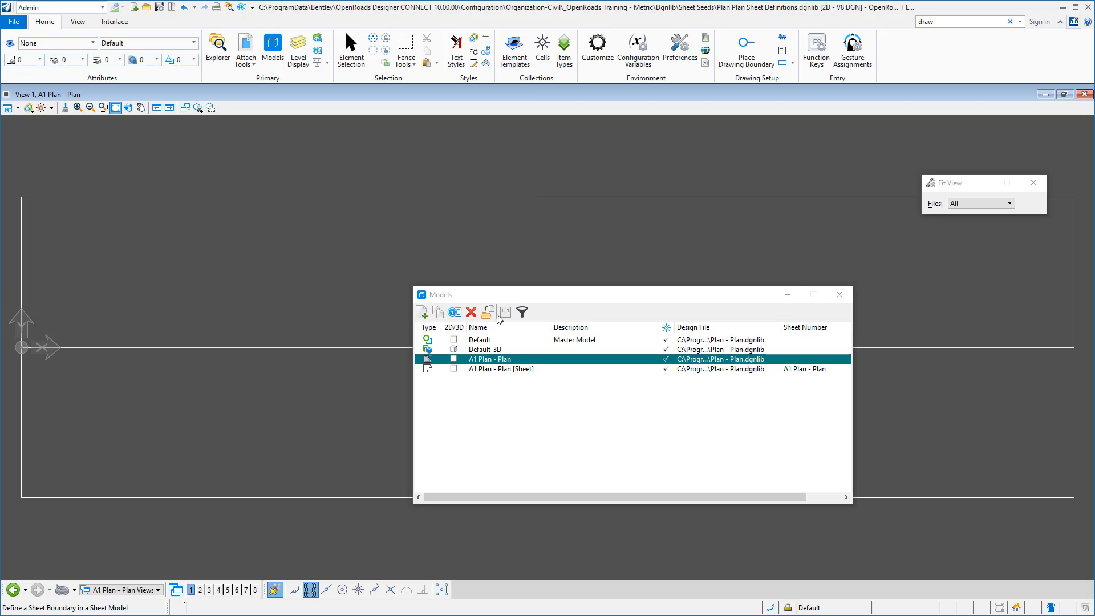
Open the Default model, show the horizontal line's profile model in View 2, and save the settings.
double_click(480, 340)
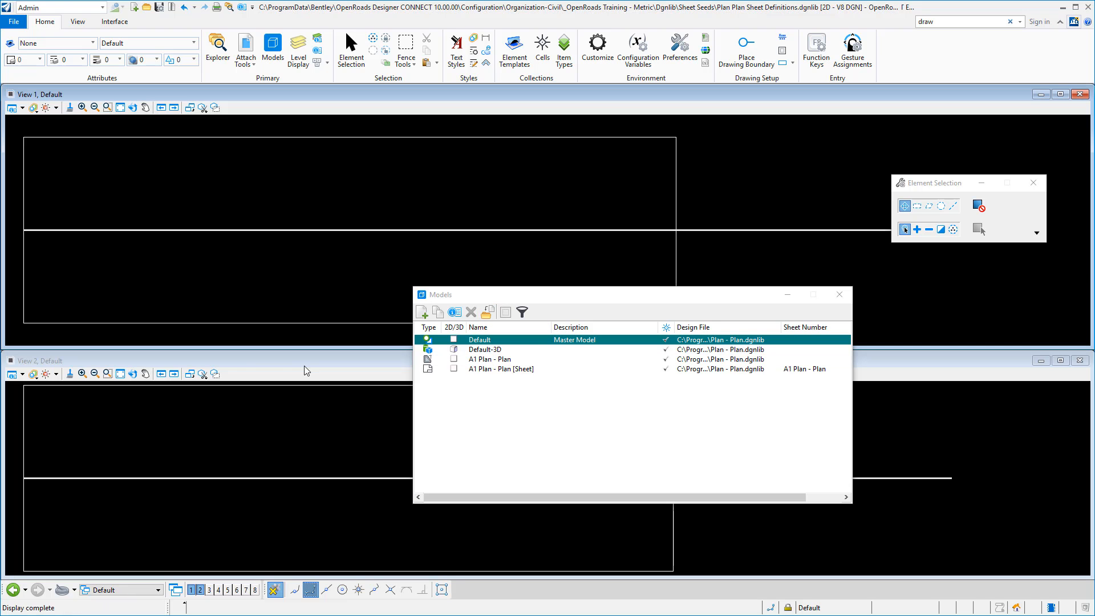
left_click(285, 231)
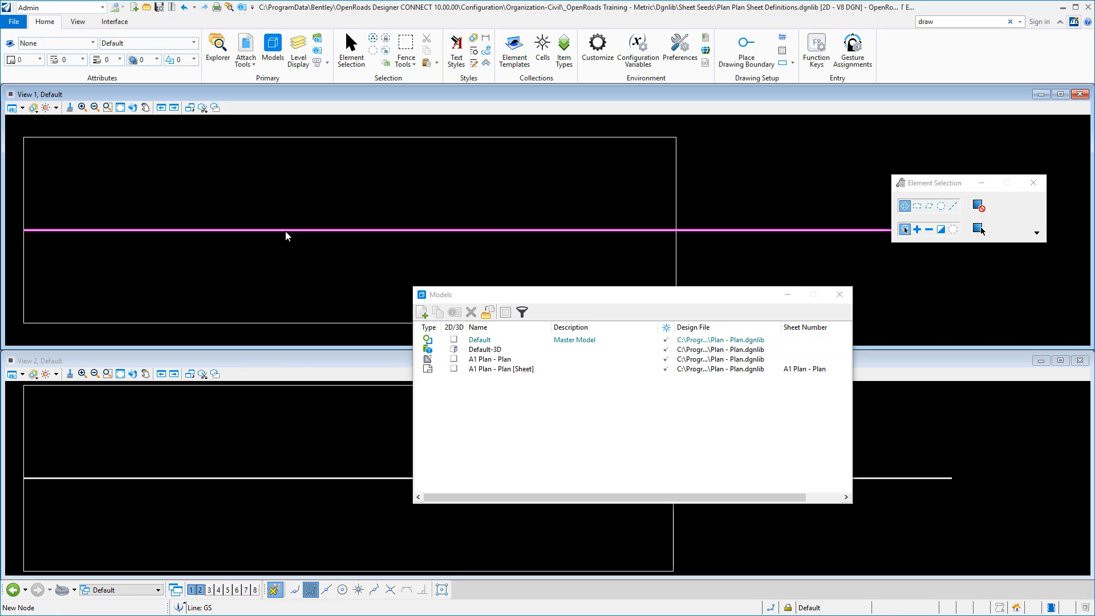
right_click(285, 231)
left_click(317, 224)
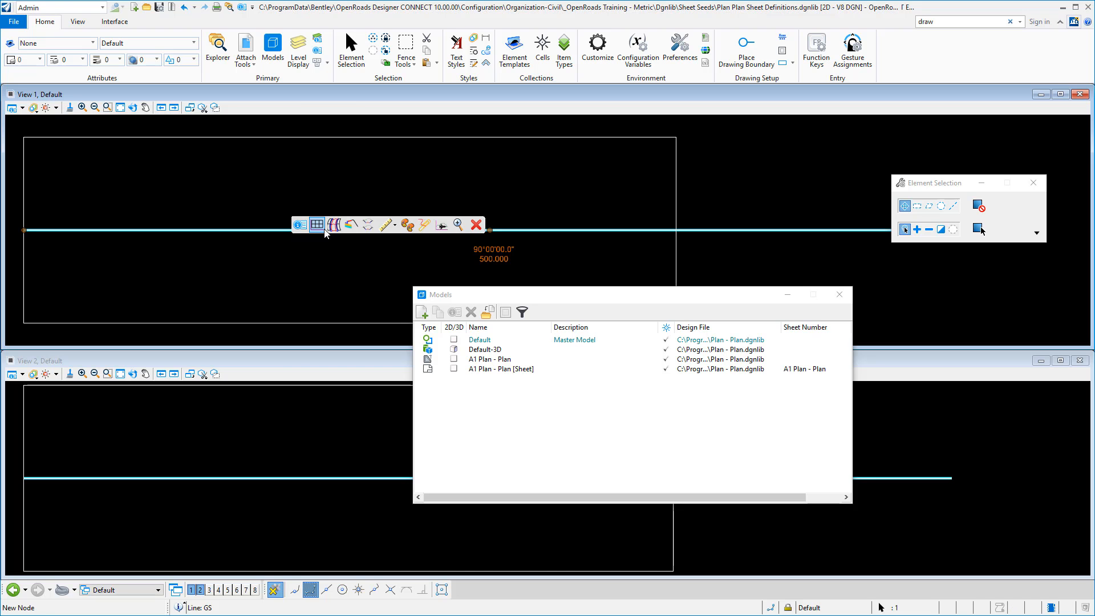
left_click(286, 421)
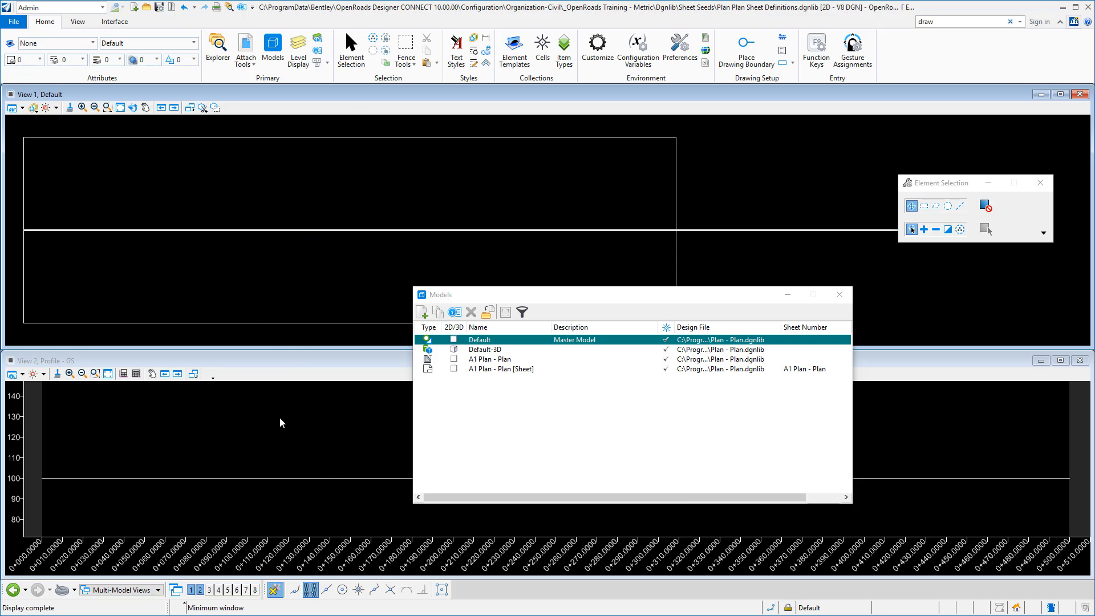
left_click(160, 7)
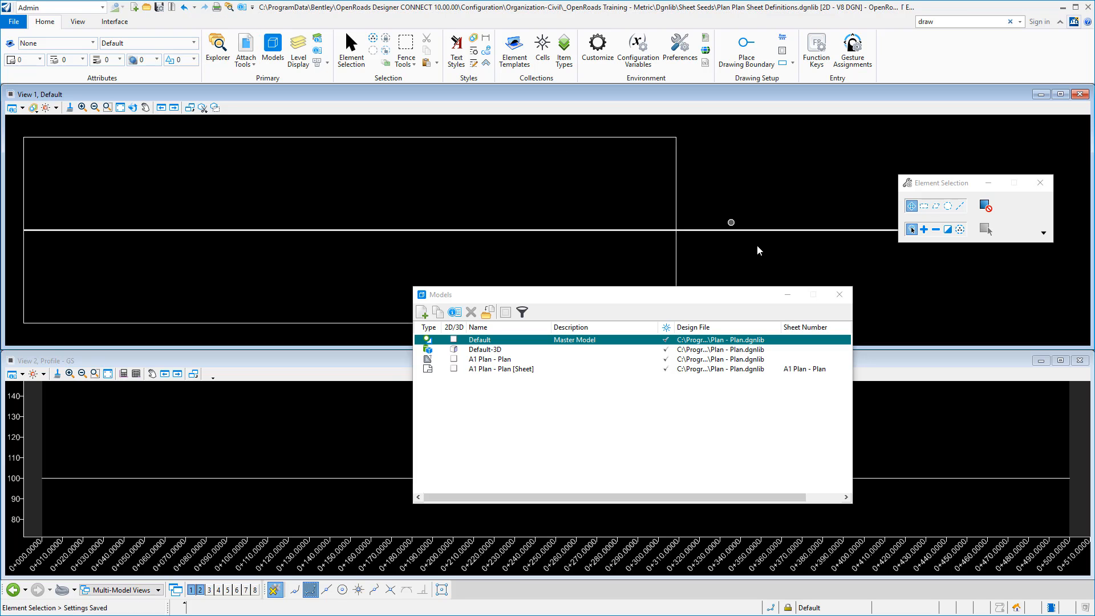
left_click(840, 294)
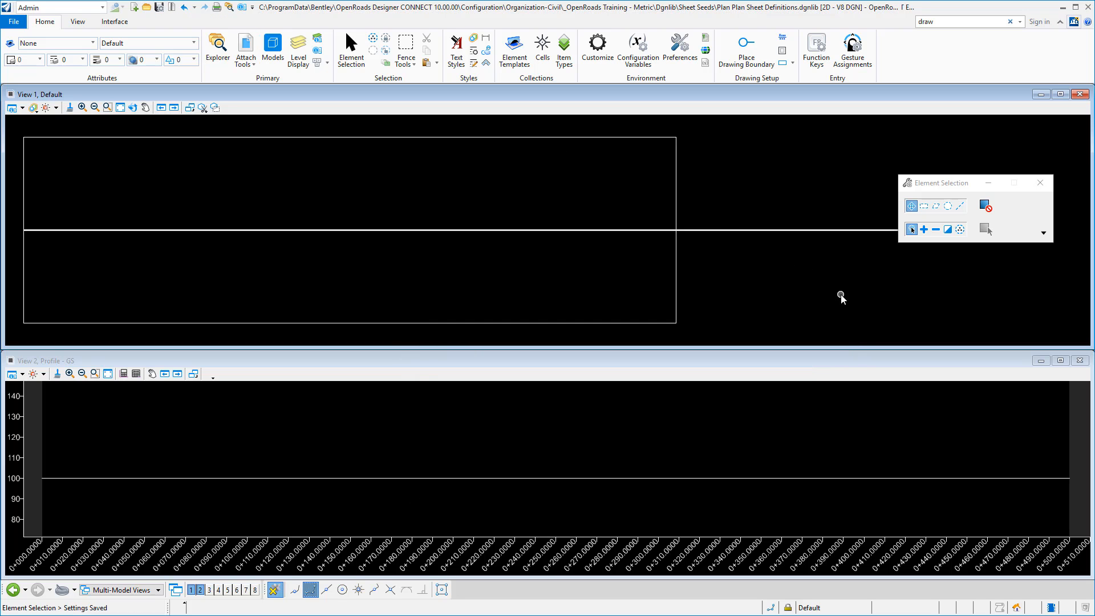